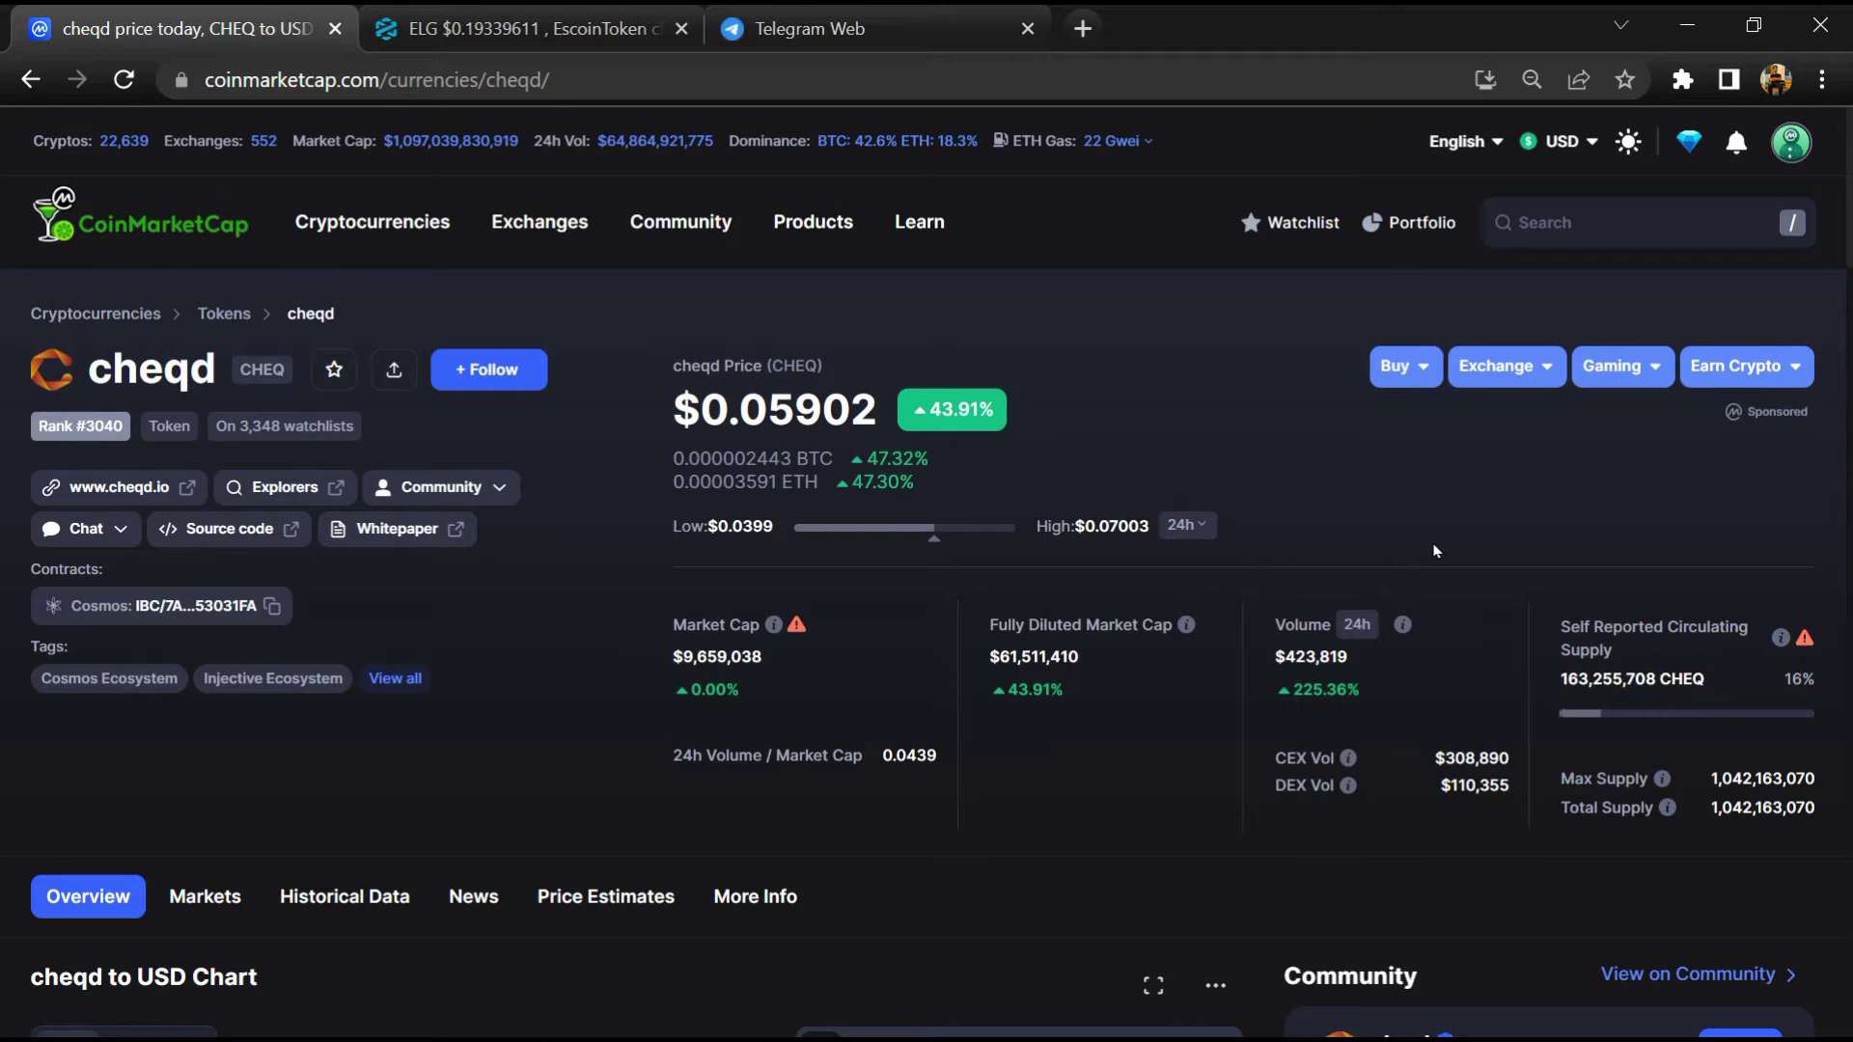
# Mark the $CHEQ community post on cheqd's CoinMarketCap page as Bearish.
pyautogui.click(1435, 549)
pyautogui.scroll(-5, 1431, 492)
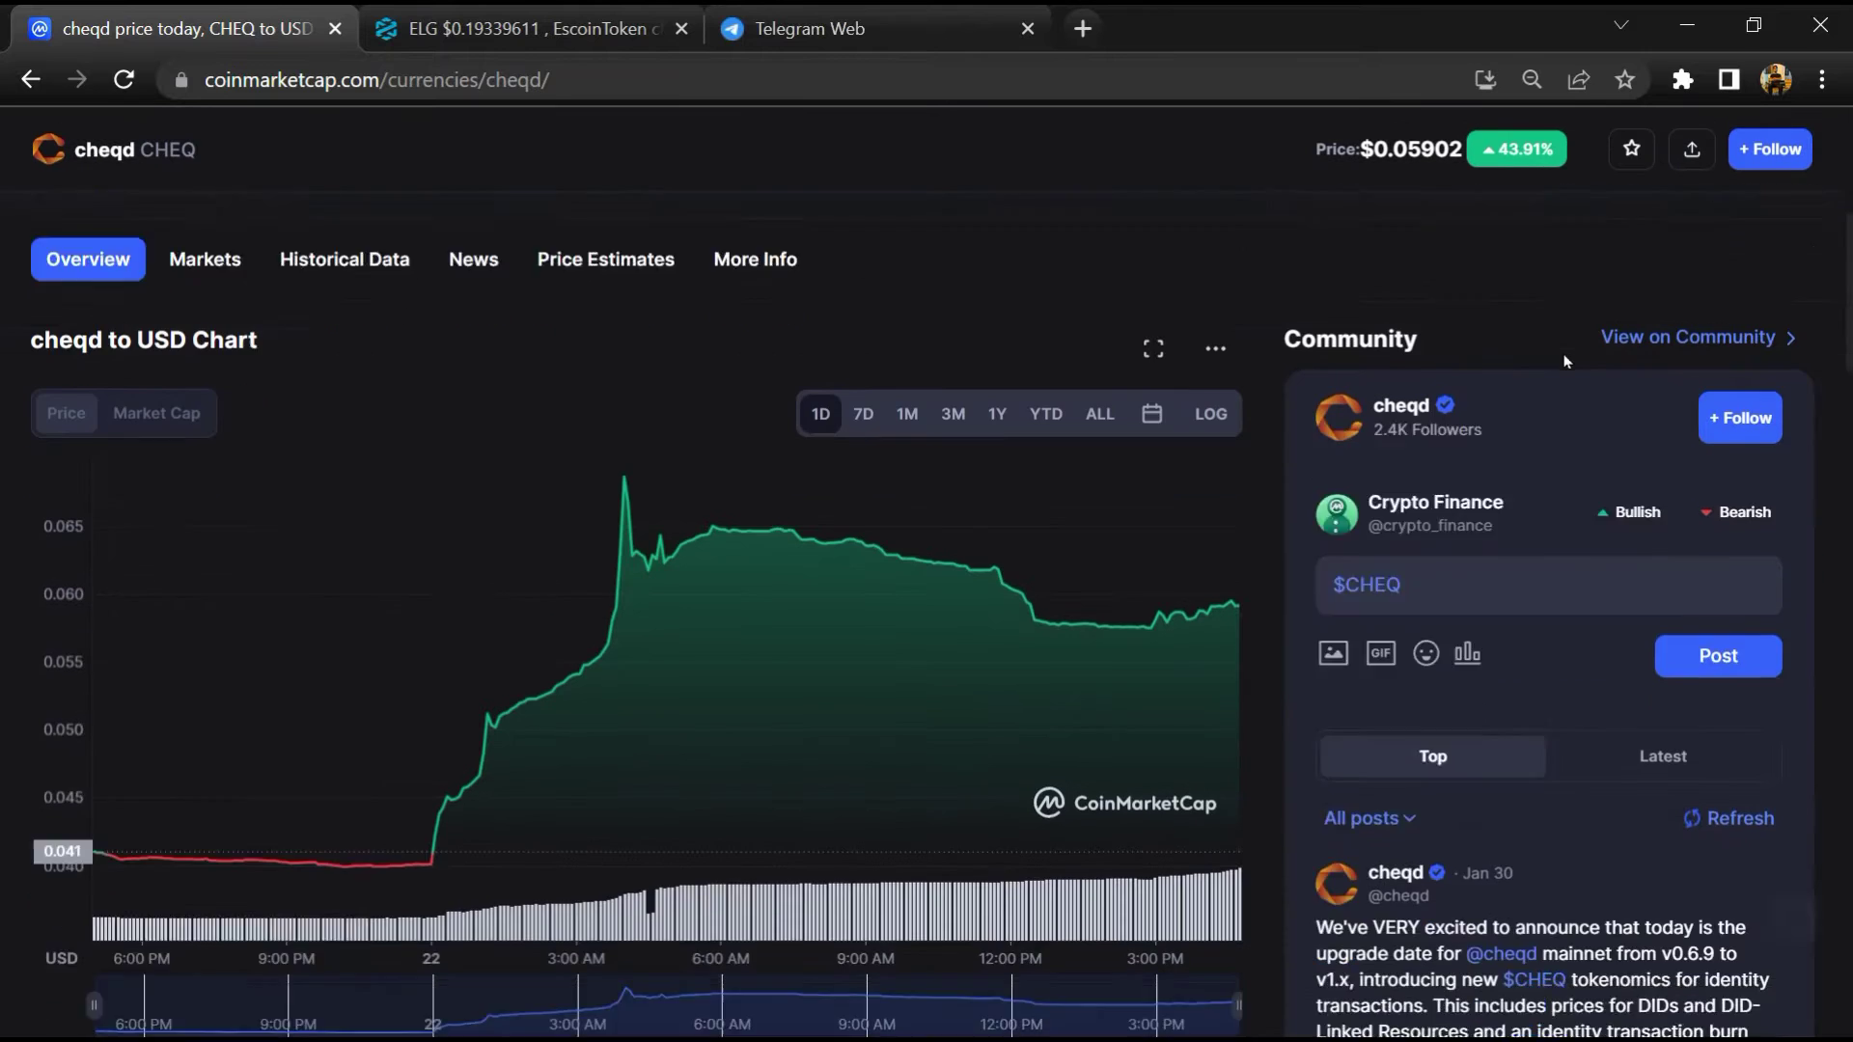
pyautogui.scroll(-1, 1565, 359)
pyautogui.click(1629, 377)
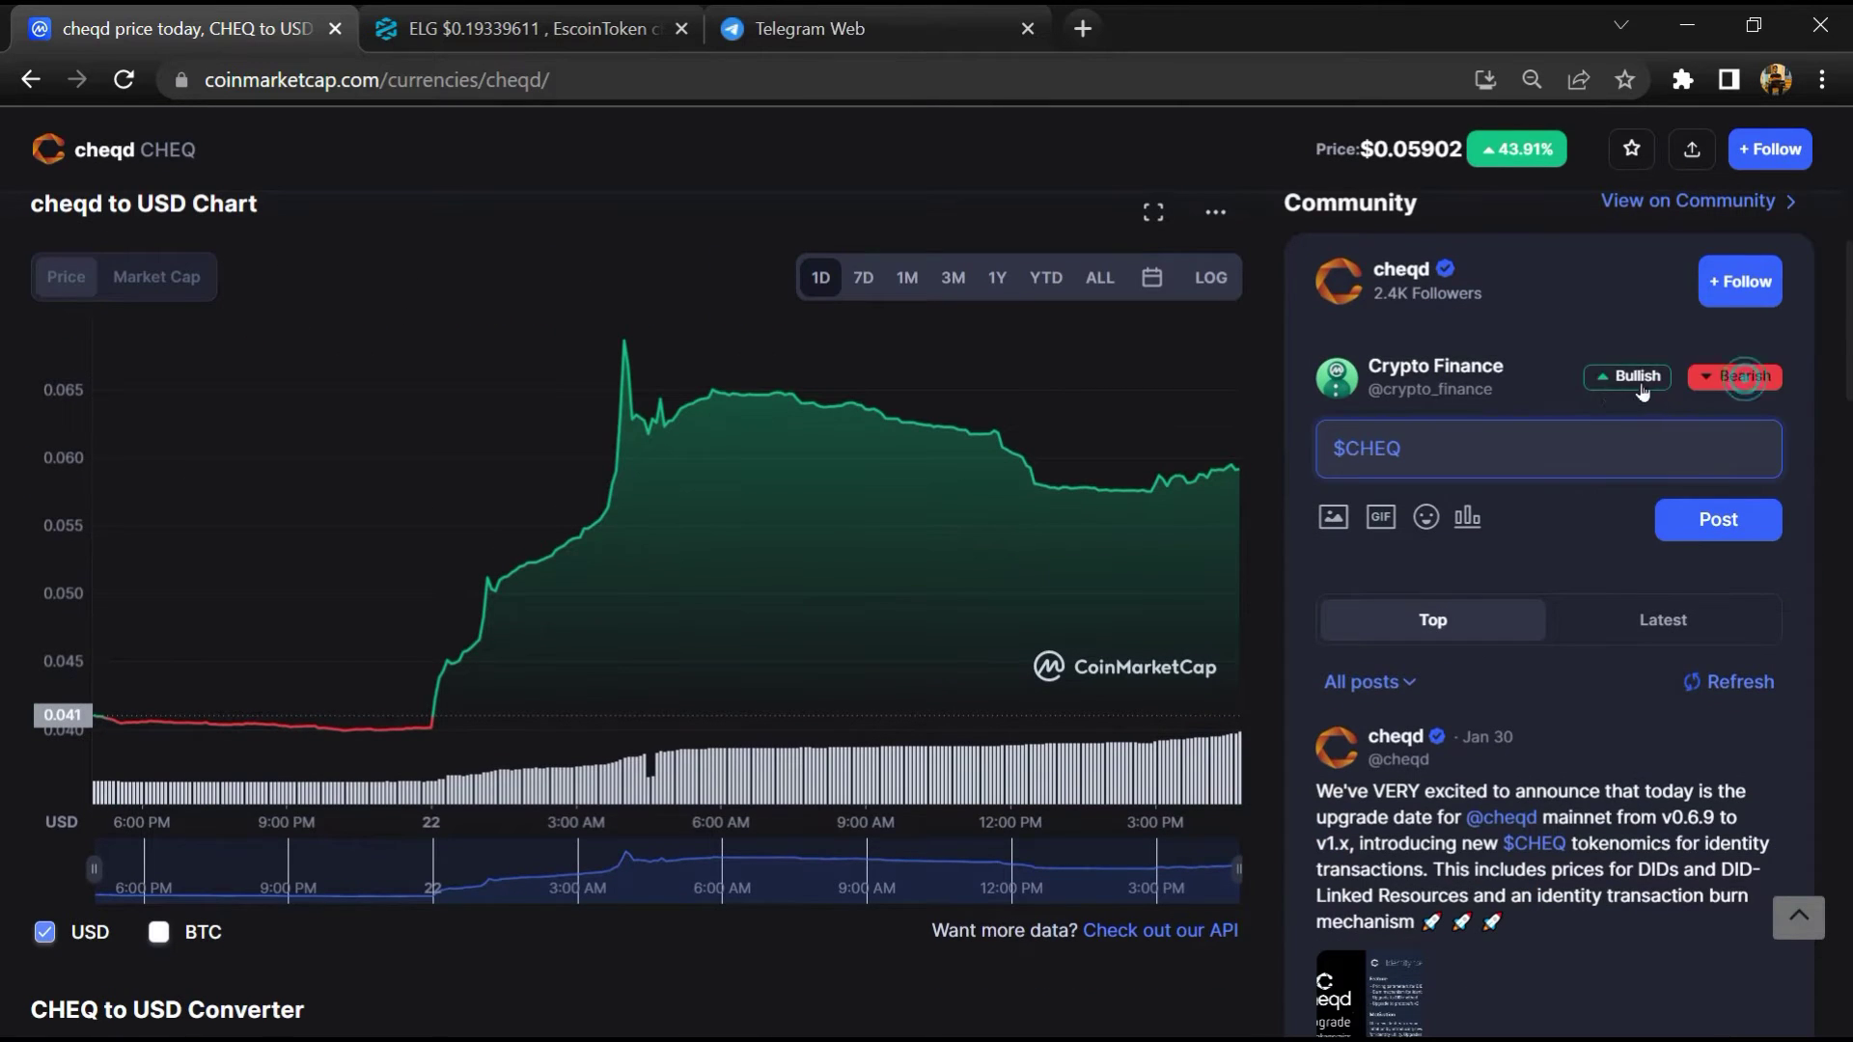
pyautogui.click(1744, 376)
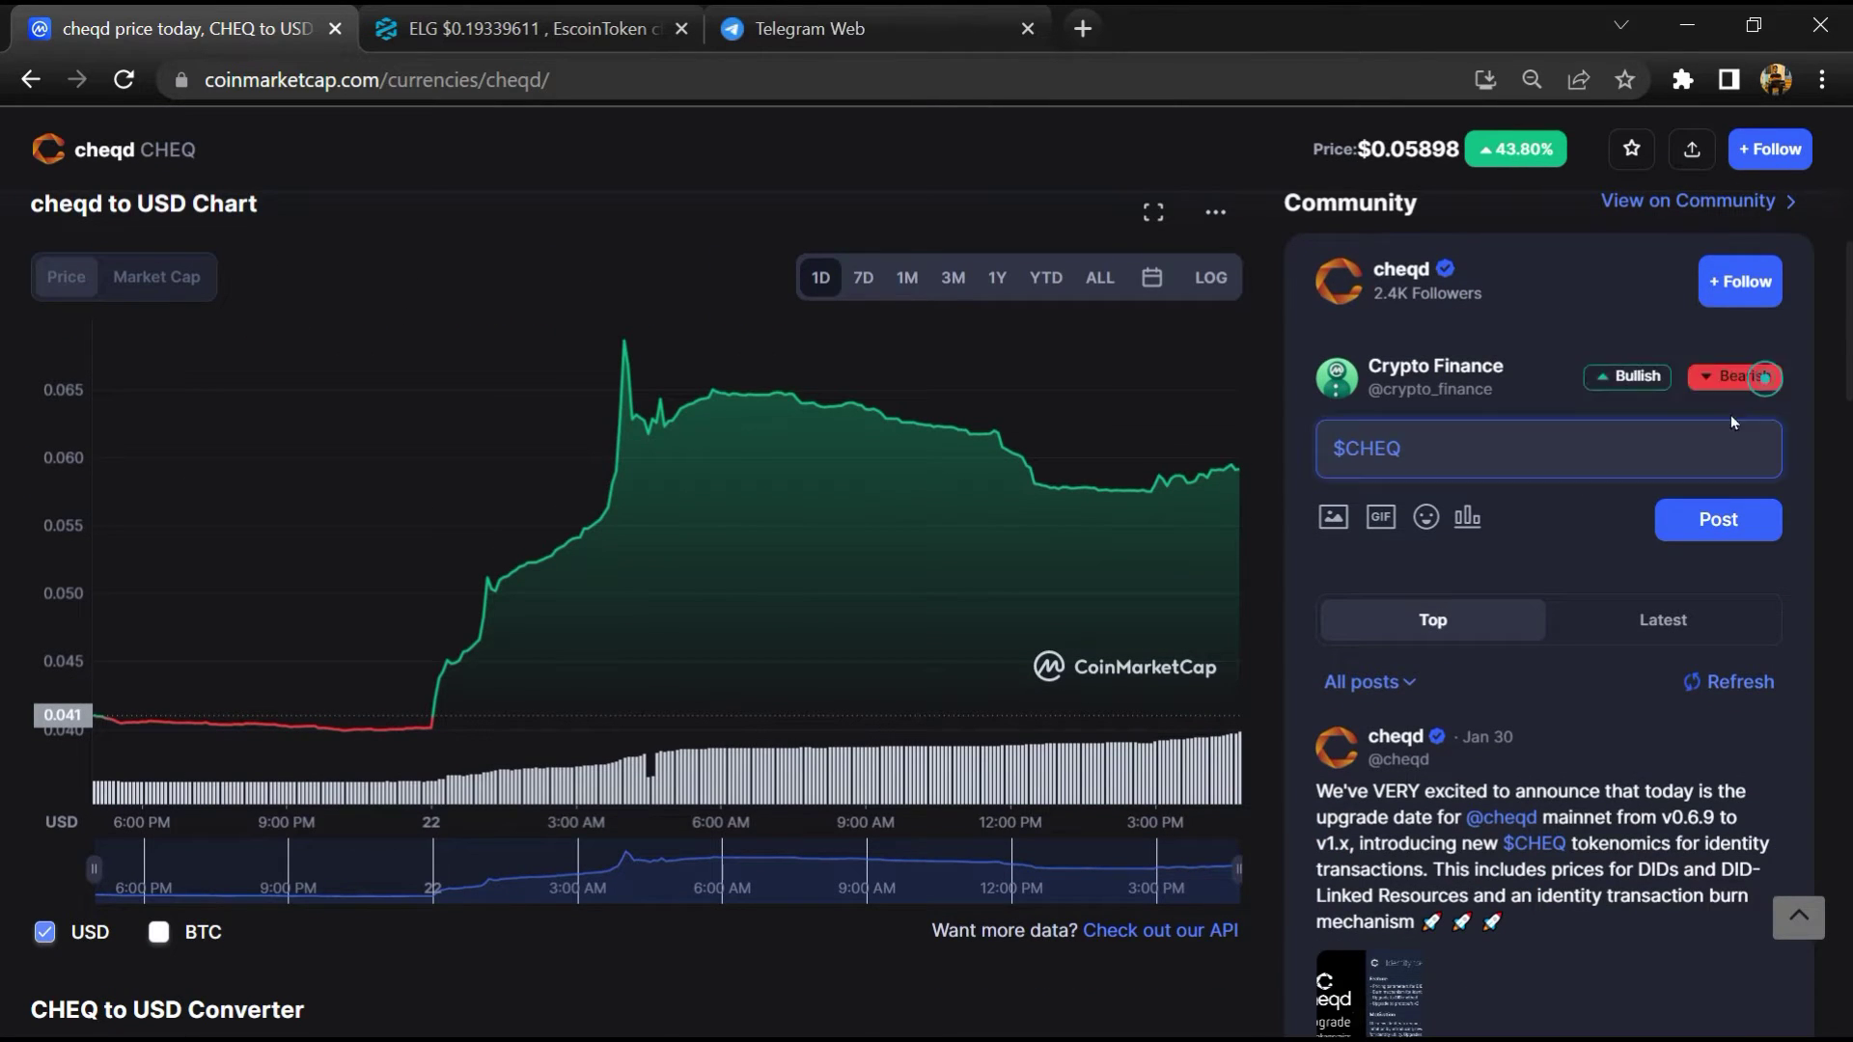
pyautogui.scroll(-3, 1729, 414)
pyautogui.scroll(-5, 1512, 633)
pyautogui.scroll(-5, 1534, 644)
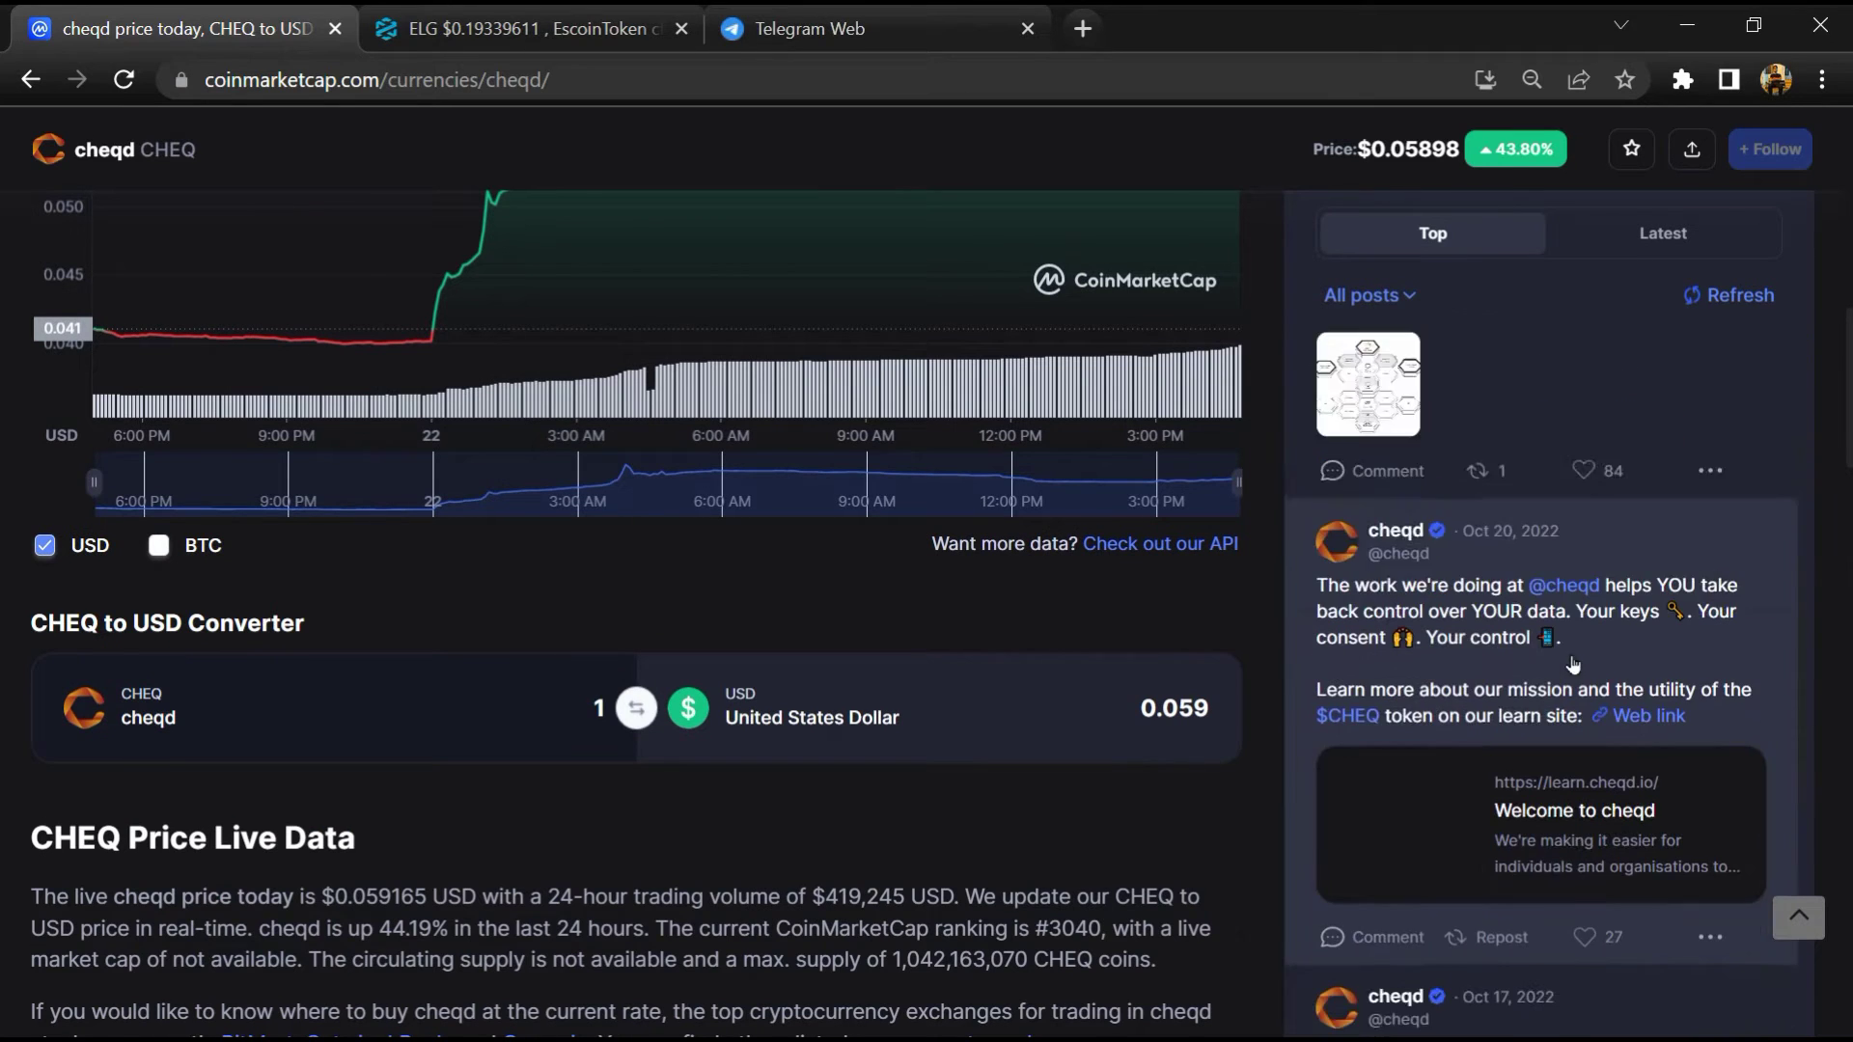
pyautogui.scroll(-5, 1550, 652)
pyautogui.scroll(-3, 1575, 669)
pyautogui.scroll(-3, 1575, 669)
pyautogui.scroll(-3, 1575, 670)
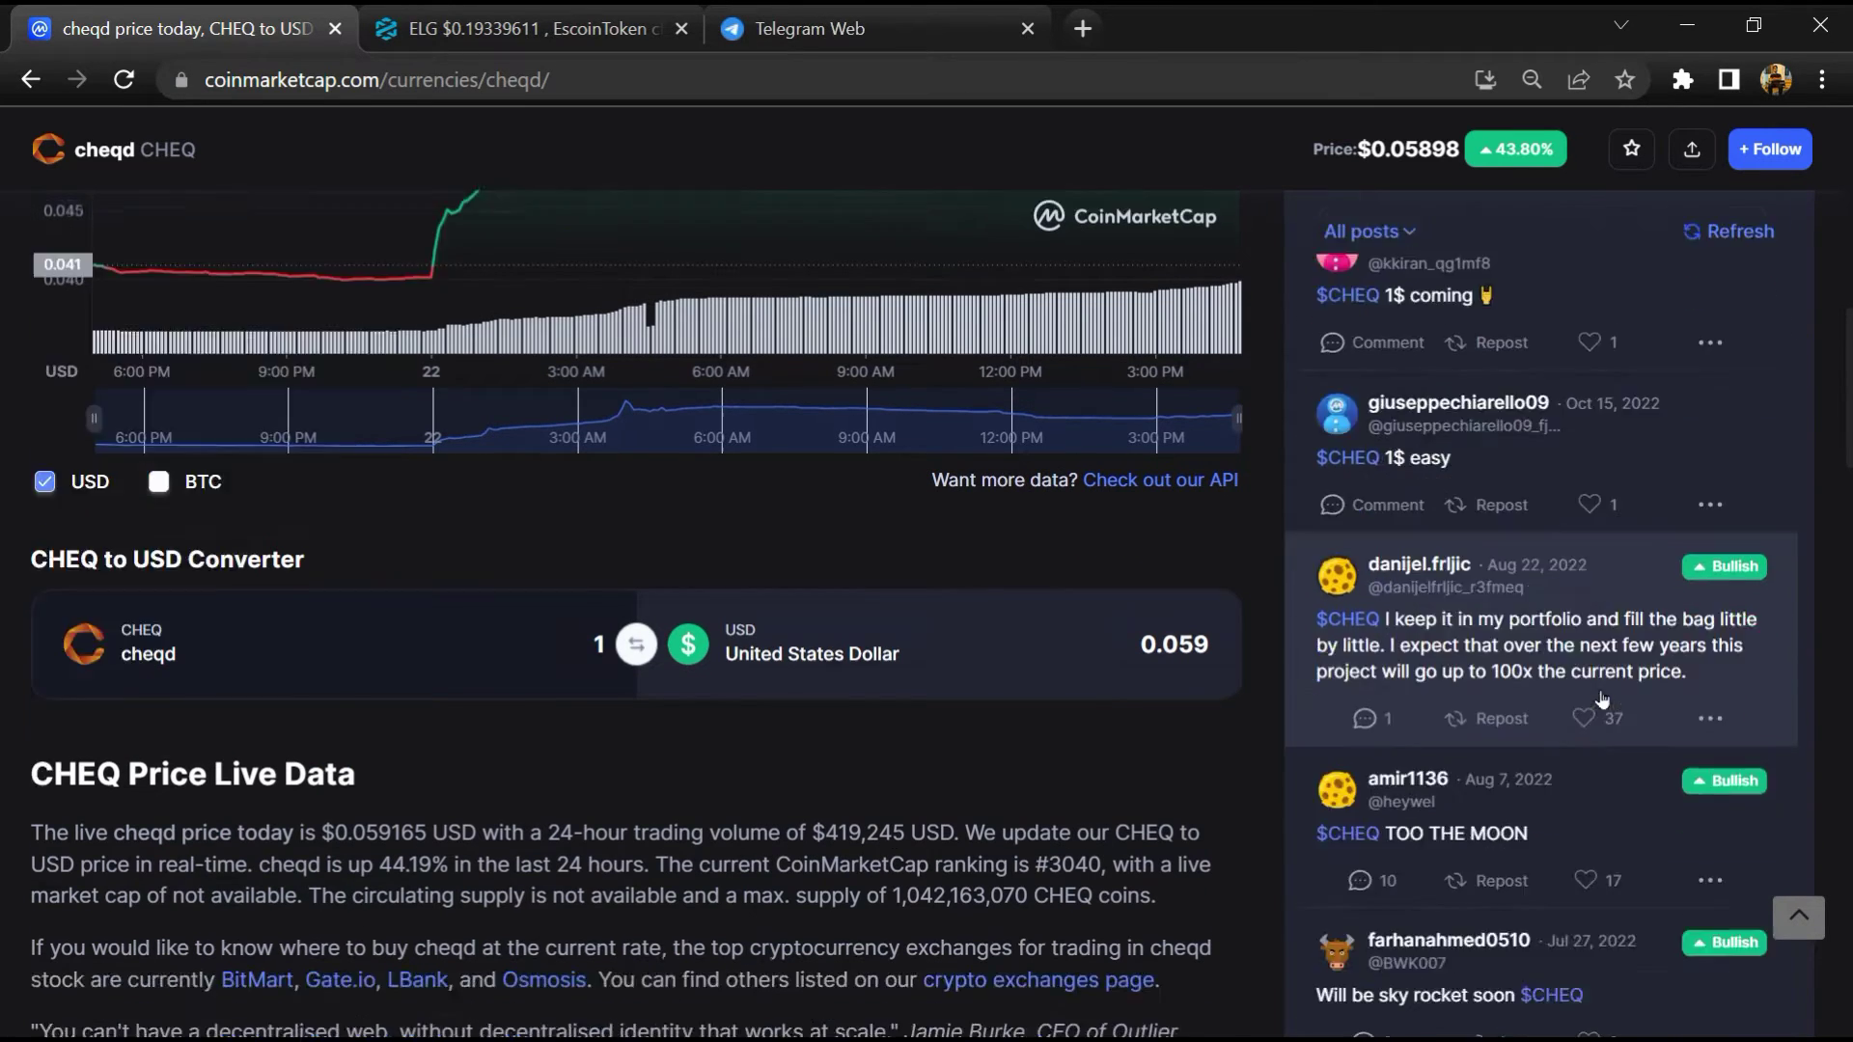
pyautogui.scroll(-3, 1575, 669)
pyautogui.scroll(-2, 1587, 580)
pyautogui.scroll(-4, 1587, 553)
pyautogui.scroll(-4, 1592, 553)
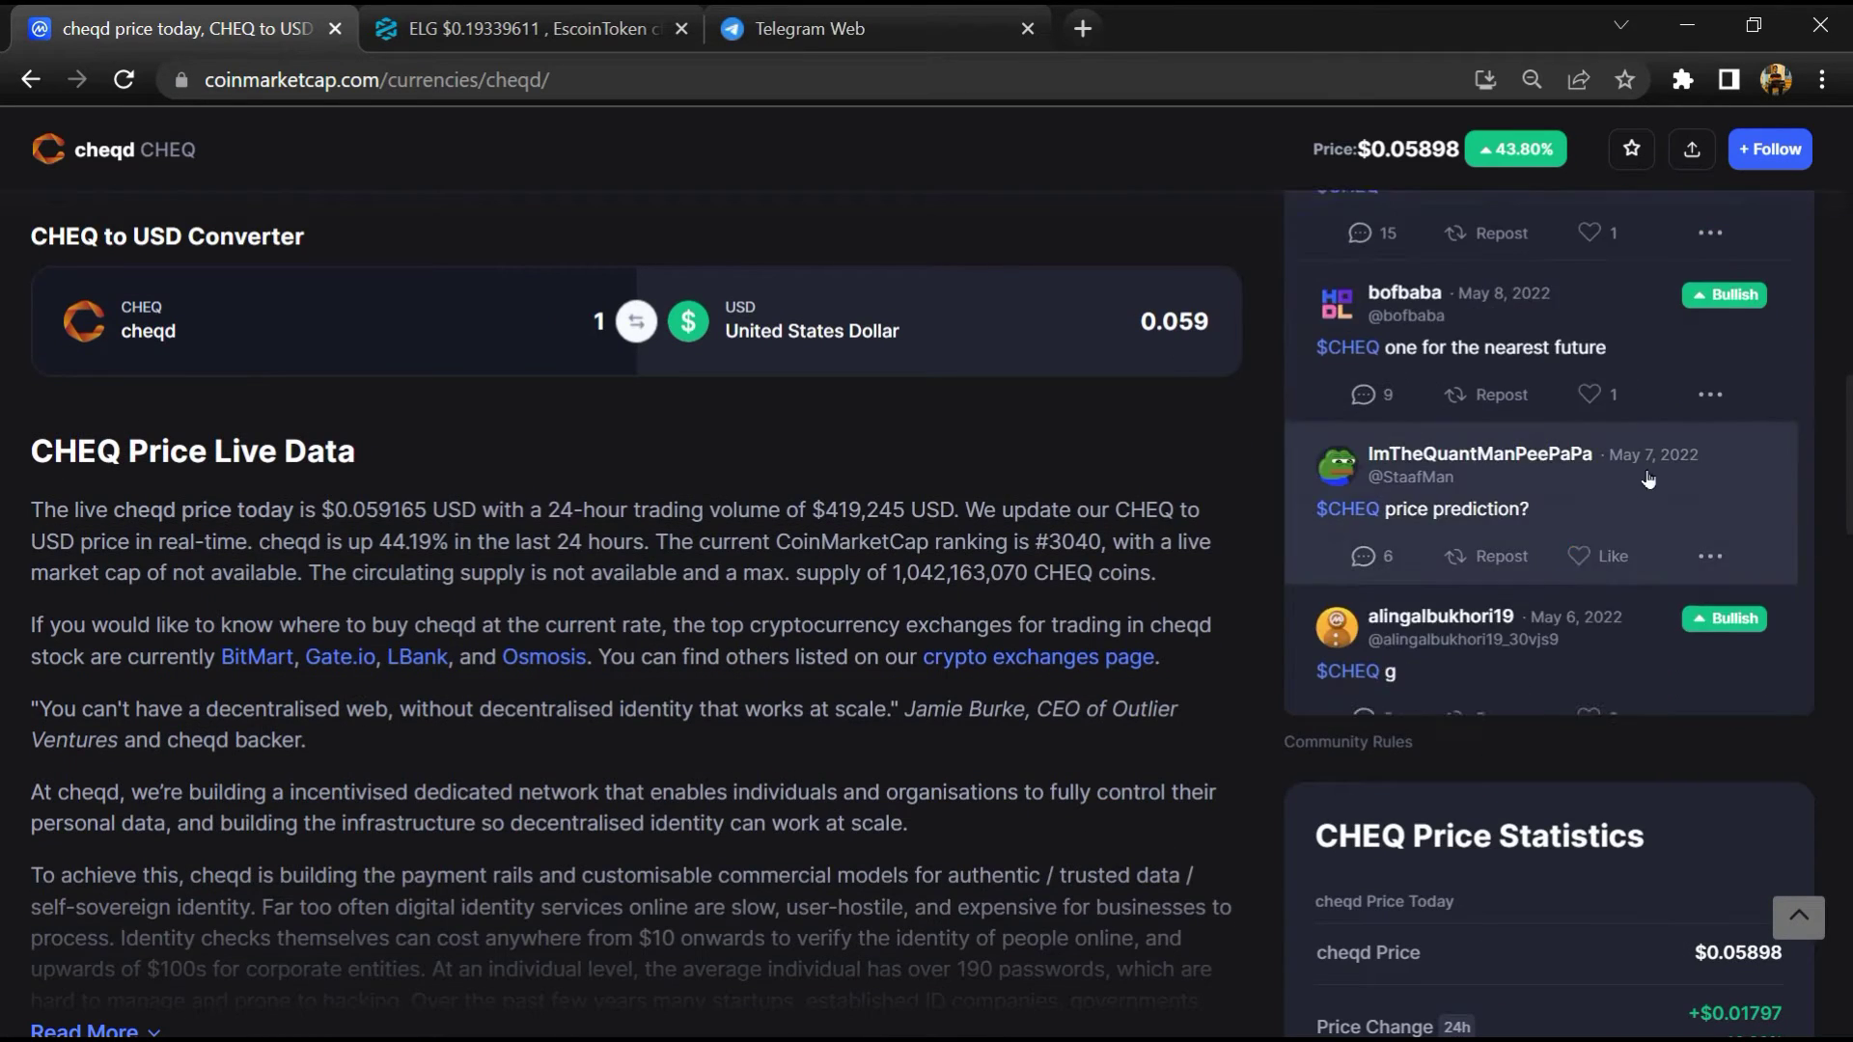
pyautogui.scroll(-3, 1608, 554)
pyautogui.scroll(-2, 1664, 553)
pyautogui.scroll(10, 1694, 555)
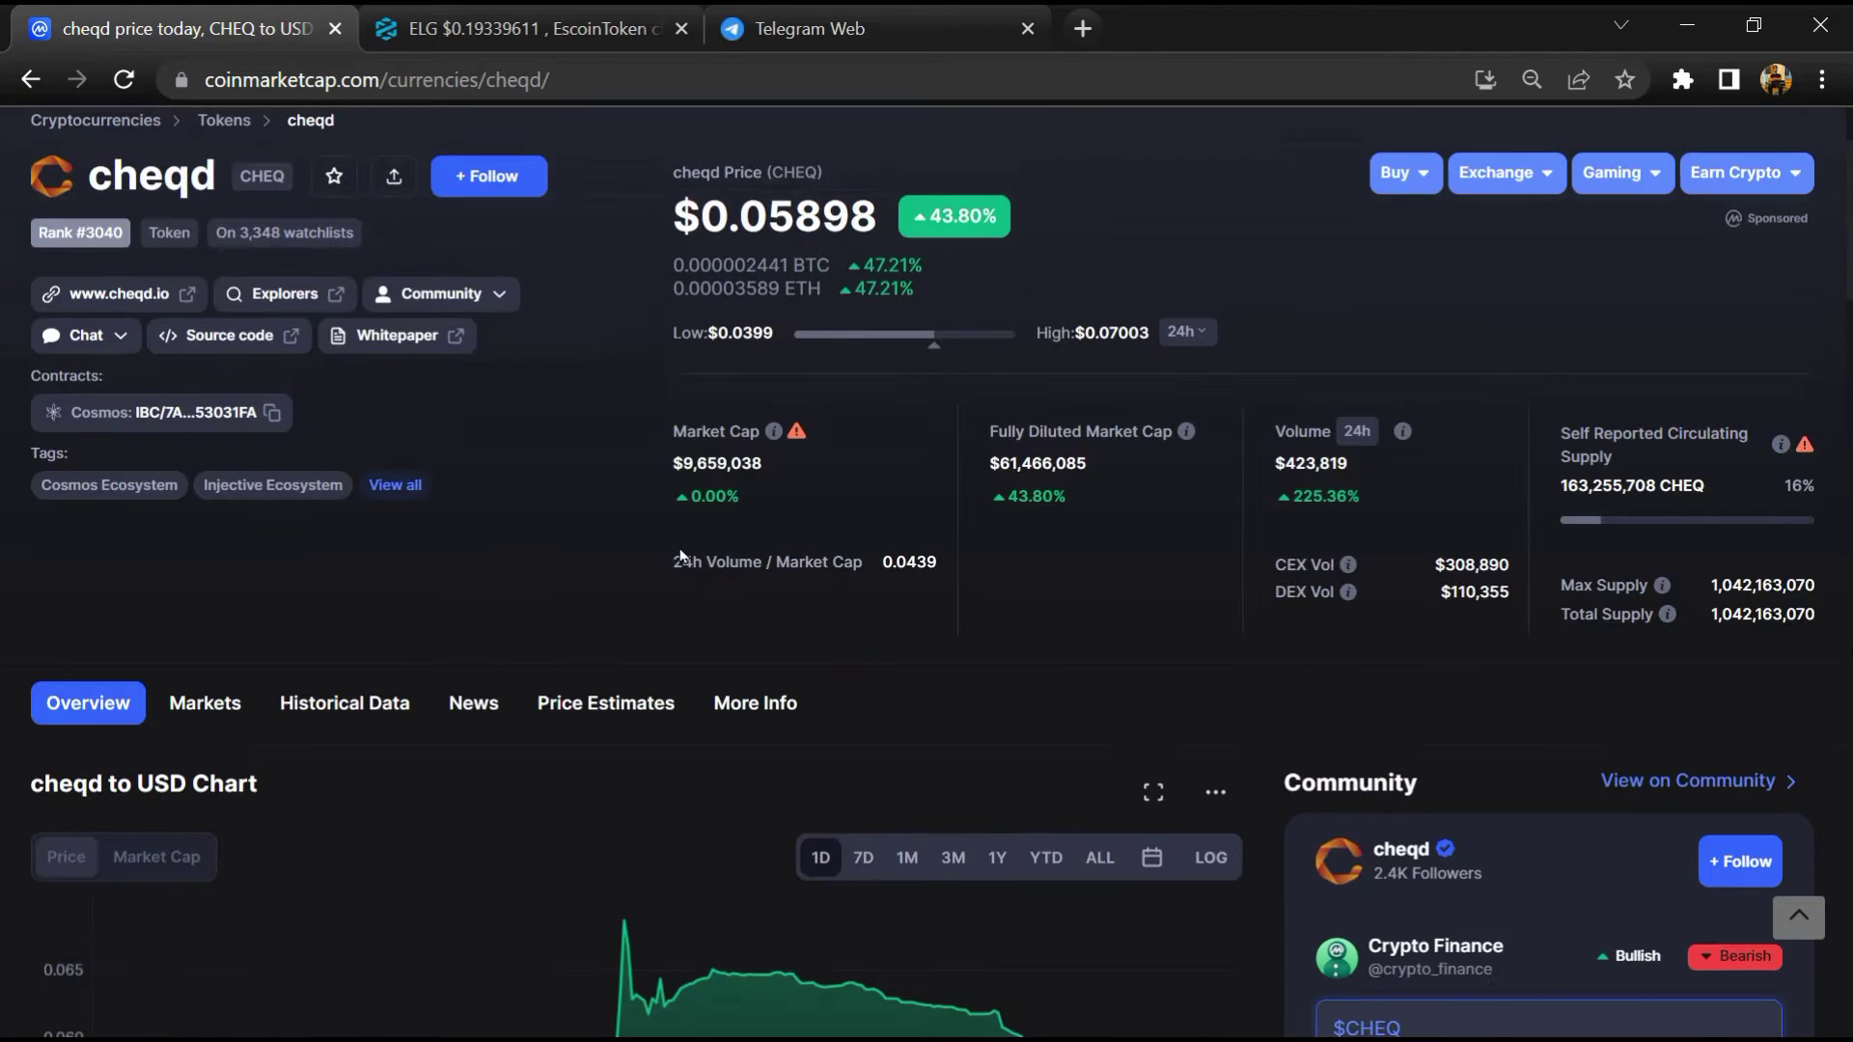
pyautogui.scroll(5, 868, 554)
# Find and open the official cheqd group in Telegram Web via the project's community links.
pyautogui.click(88, 529)
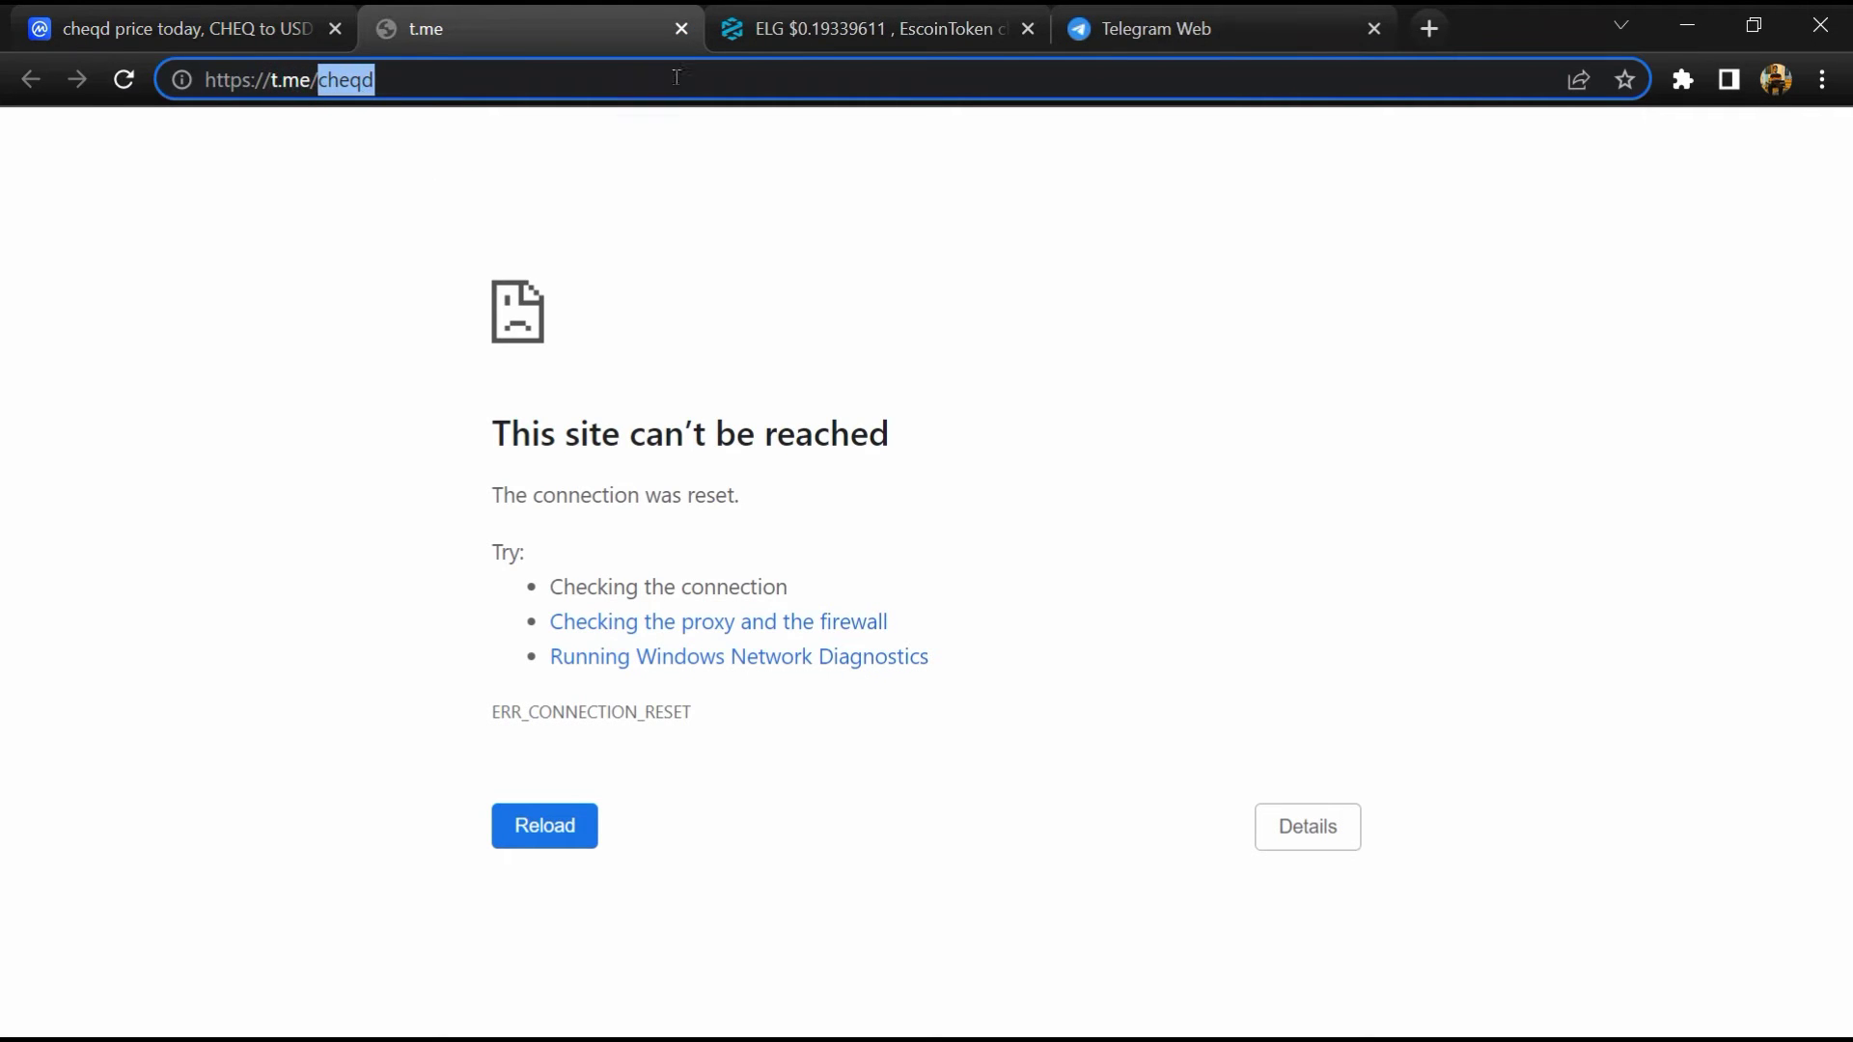
pyautogui.click(1158, 29)
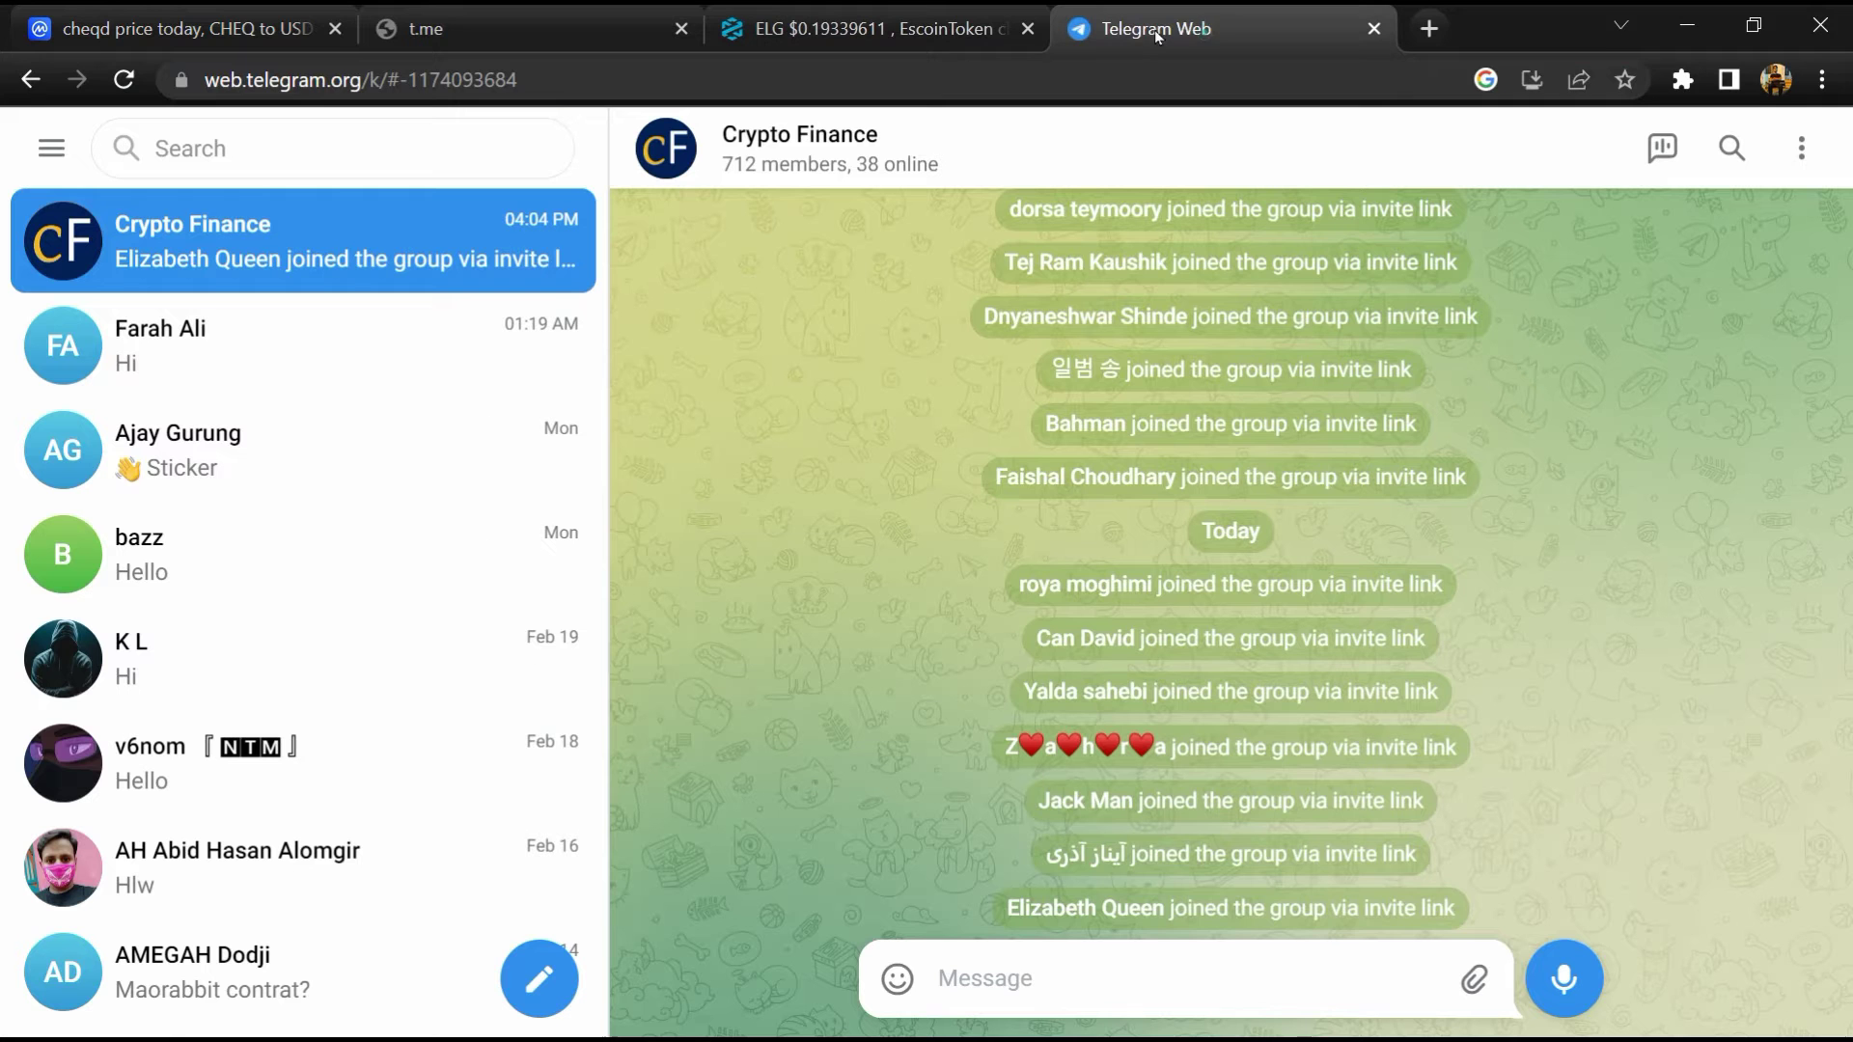
pyautogui.click(427, 144)
pyautogui.write('cheqd')
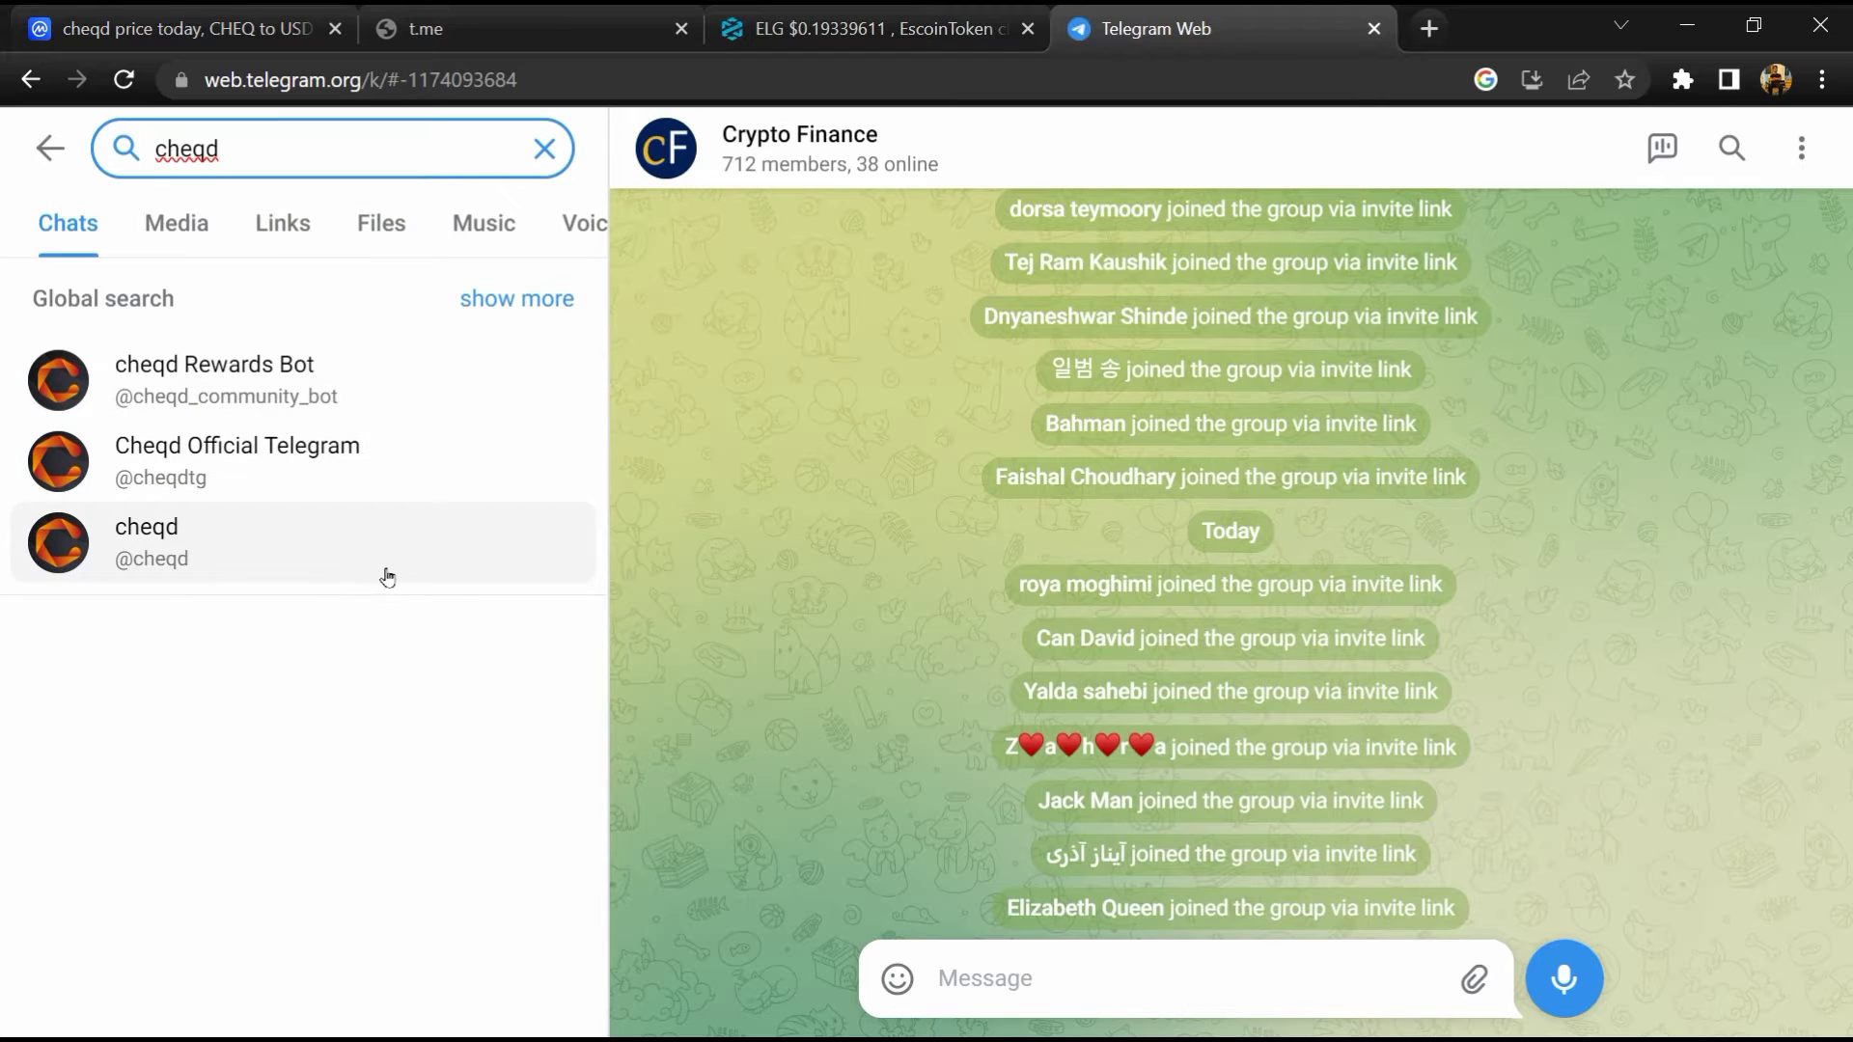
pyautogui.click(381, 575)
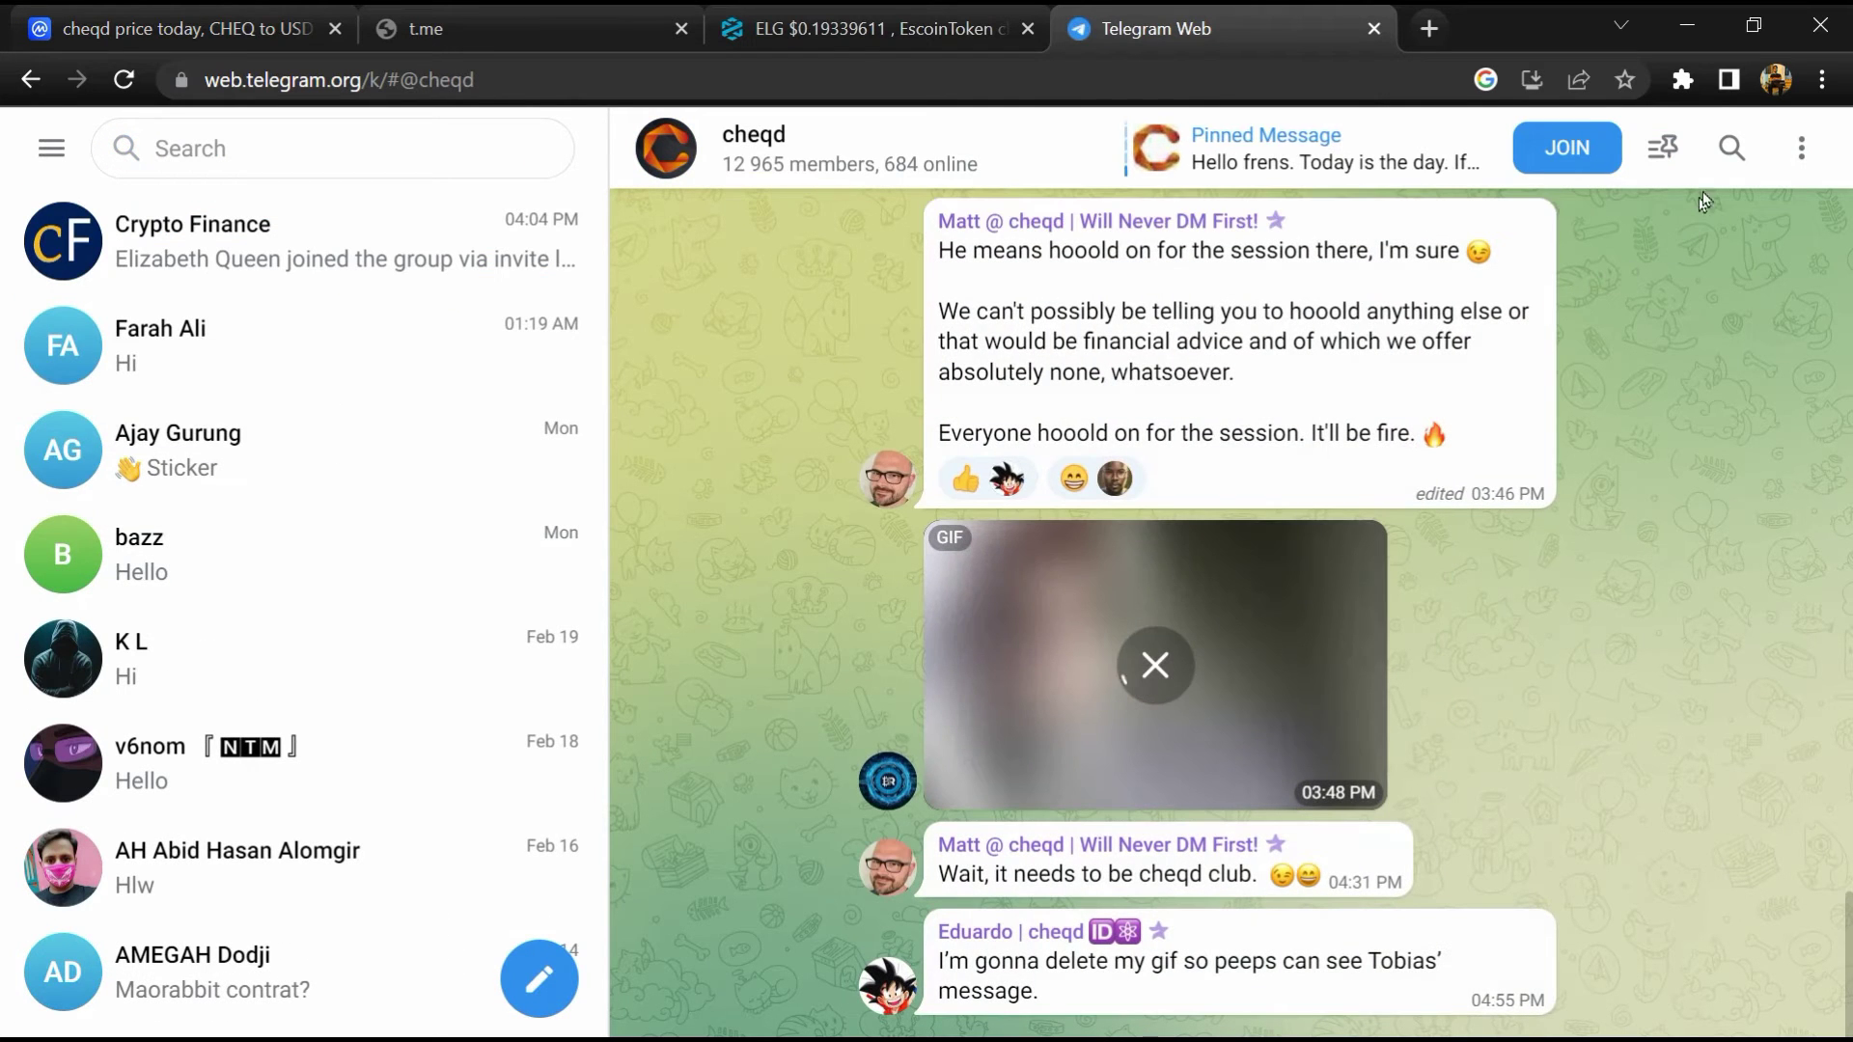
# Search the cheqd group for 'scam' and read each matching message in context.
pyautogui.click(1727, 149)
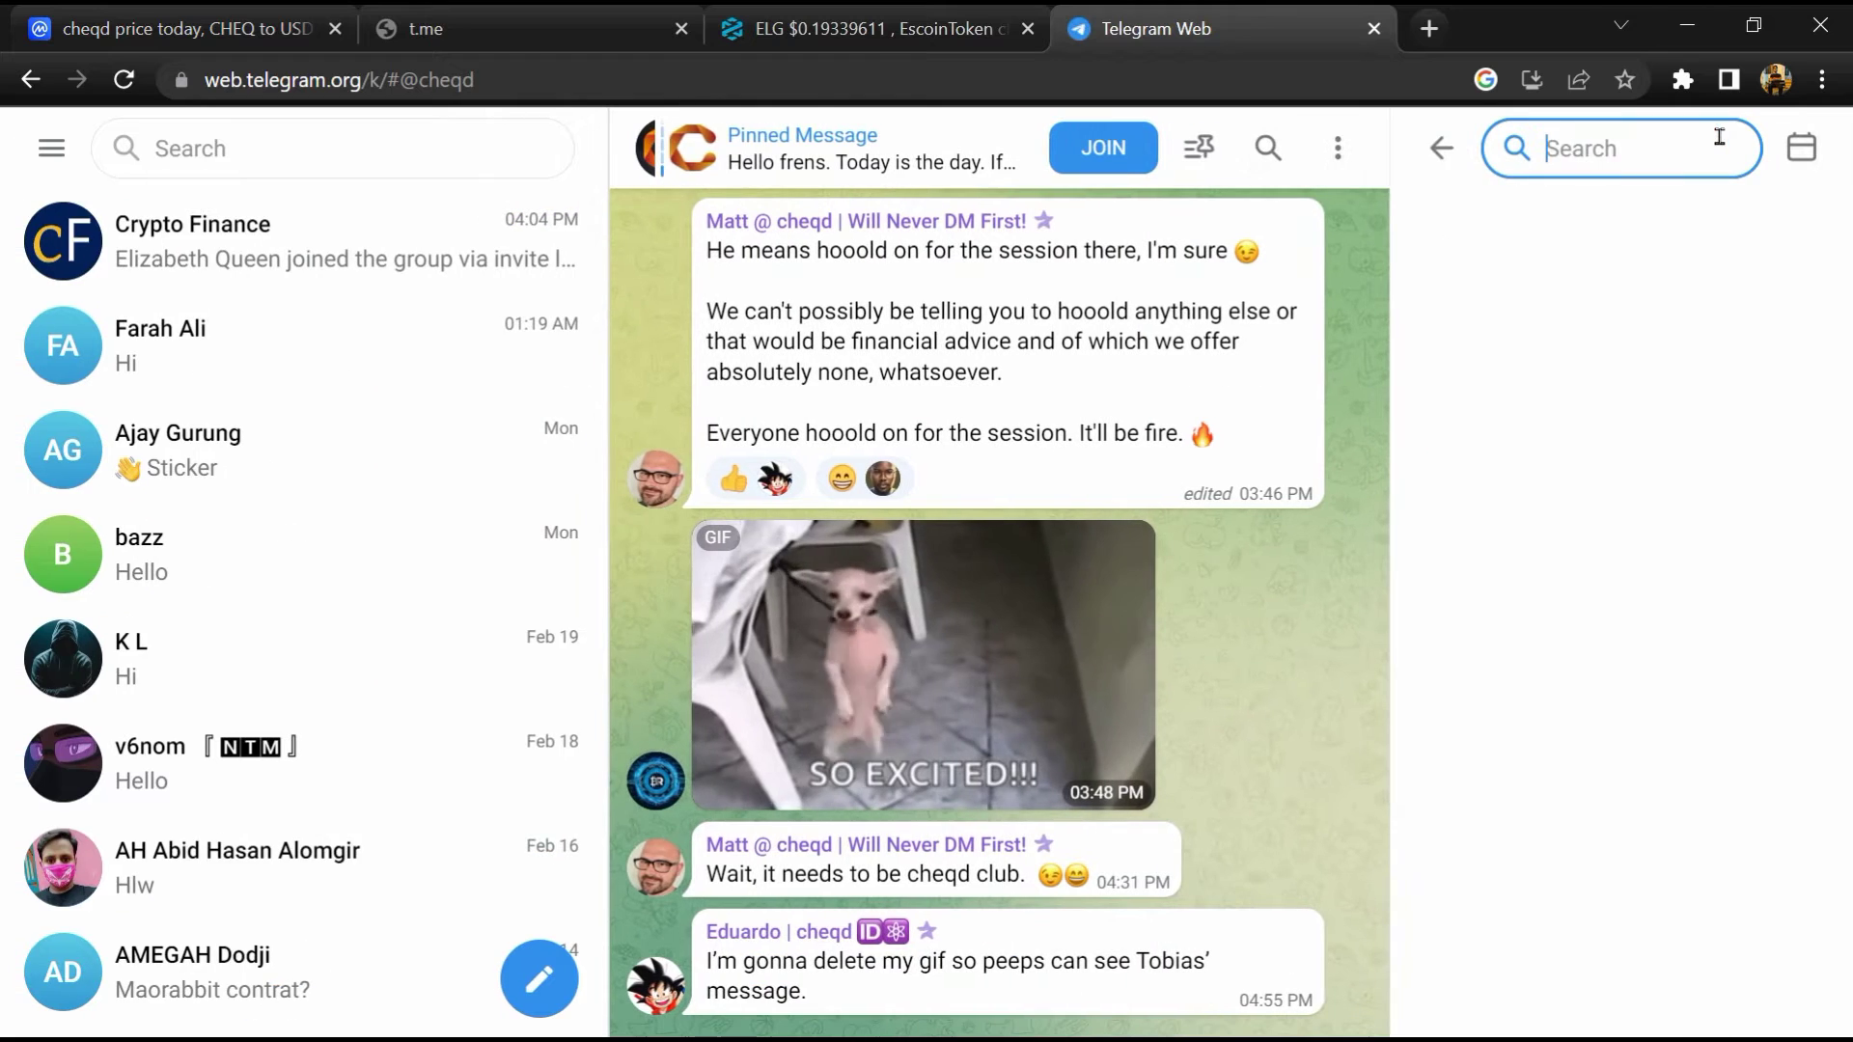
pyautogui.write('scam')
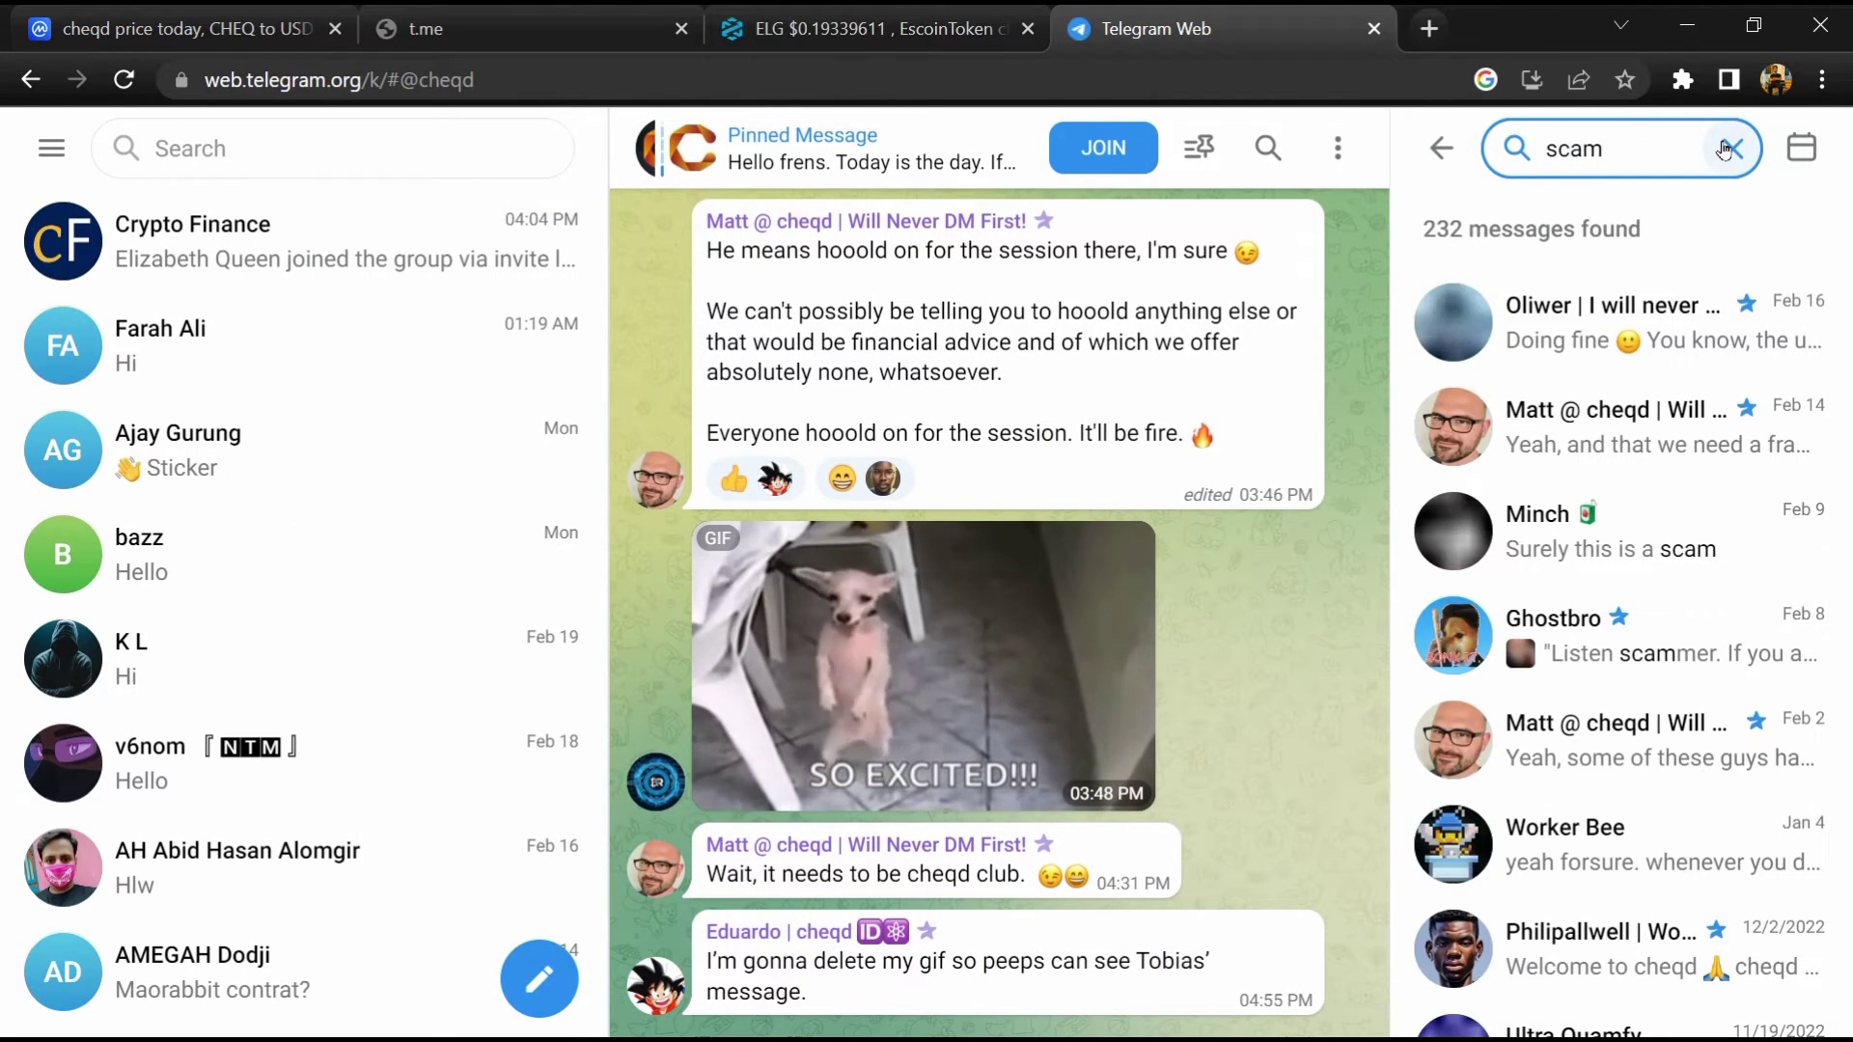
pyautogui.click(1622, 321)
pyautogui.click(1622, 427)
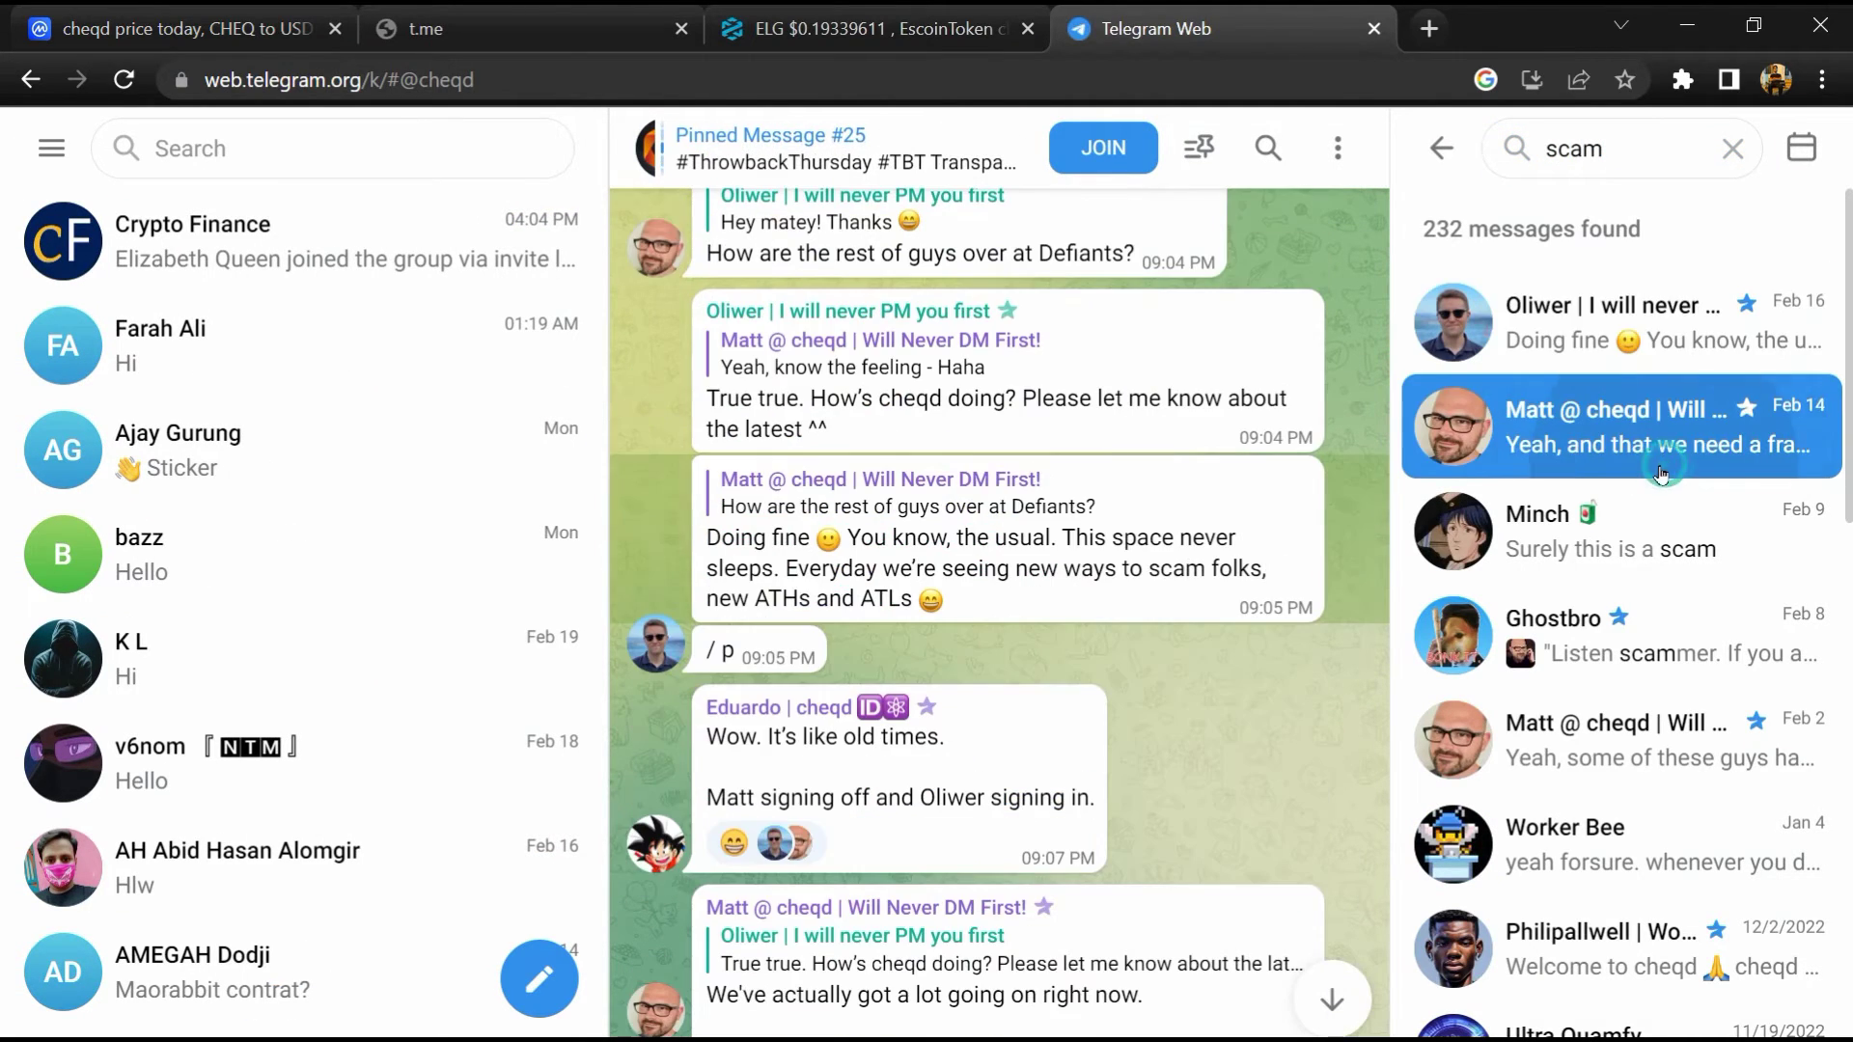
pyautogui.scroll(-3, 1657, 477)
pyautogui.click(1658, 478)
pyautogui.scroll(-3, 1658, 477)
pyautogui.scroll(-3, 1658, 479)
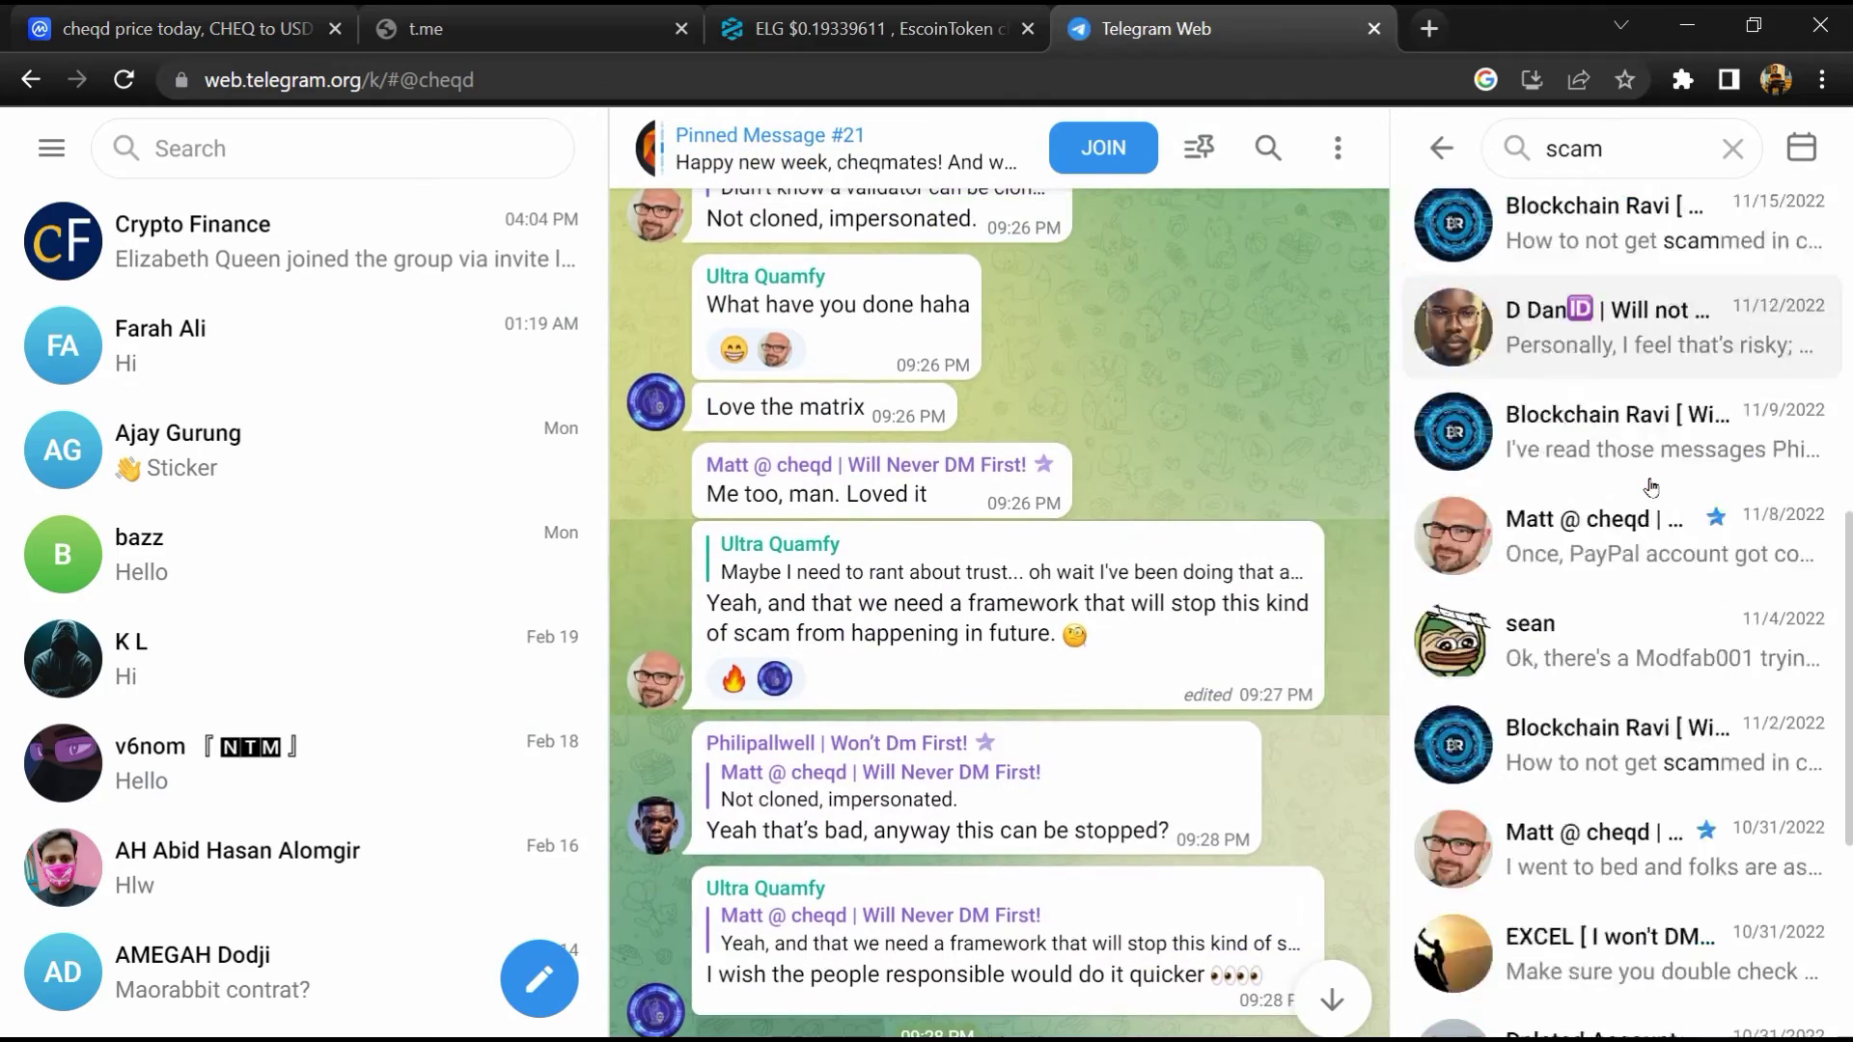
pyautogui.click(1651, 486)
pyautogui.scroll(-3, 1651, 486)
pyautogui.click(1650, 487)
pyautogui.scroll(-1, 1651, 487)
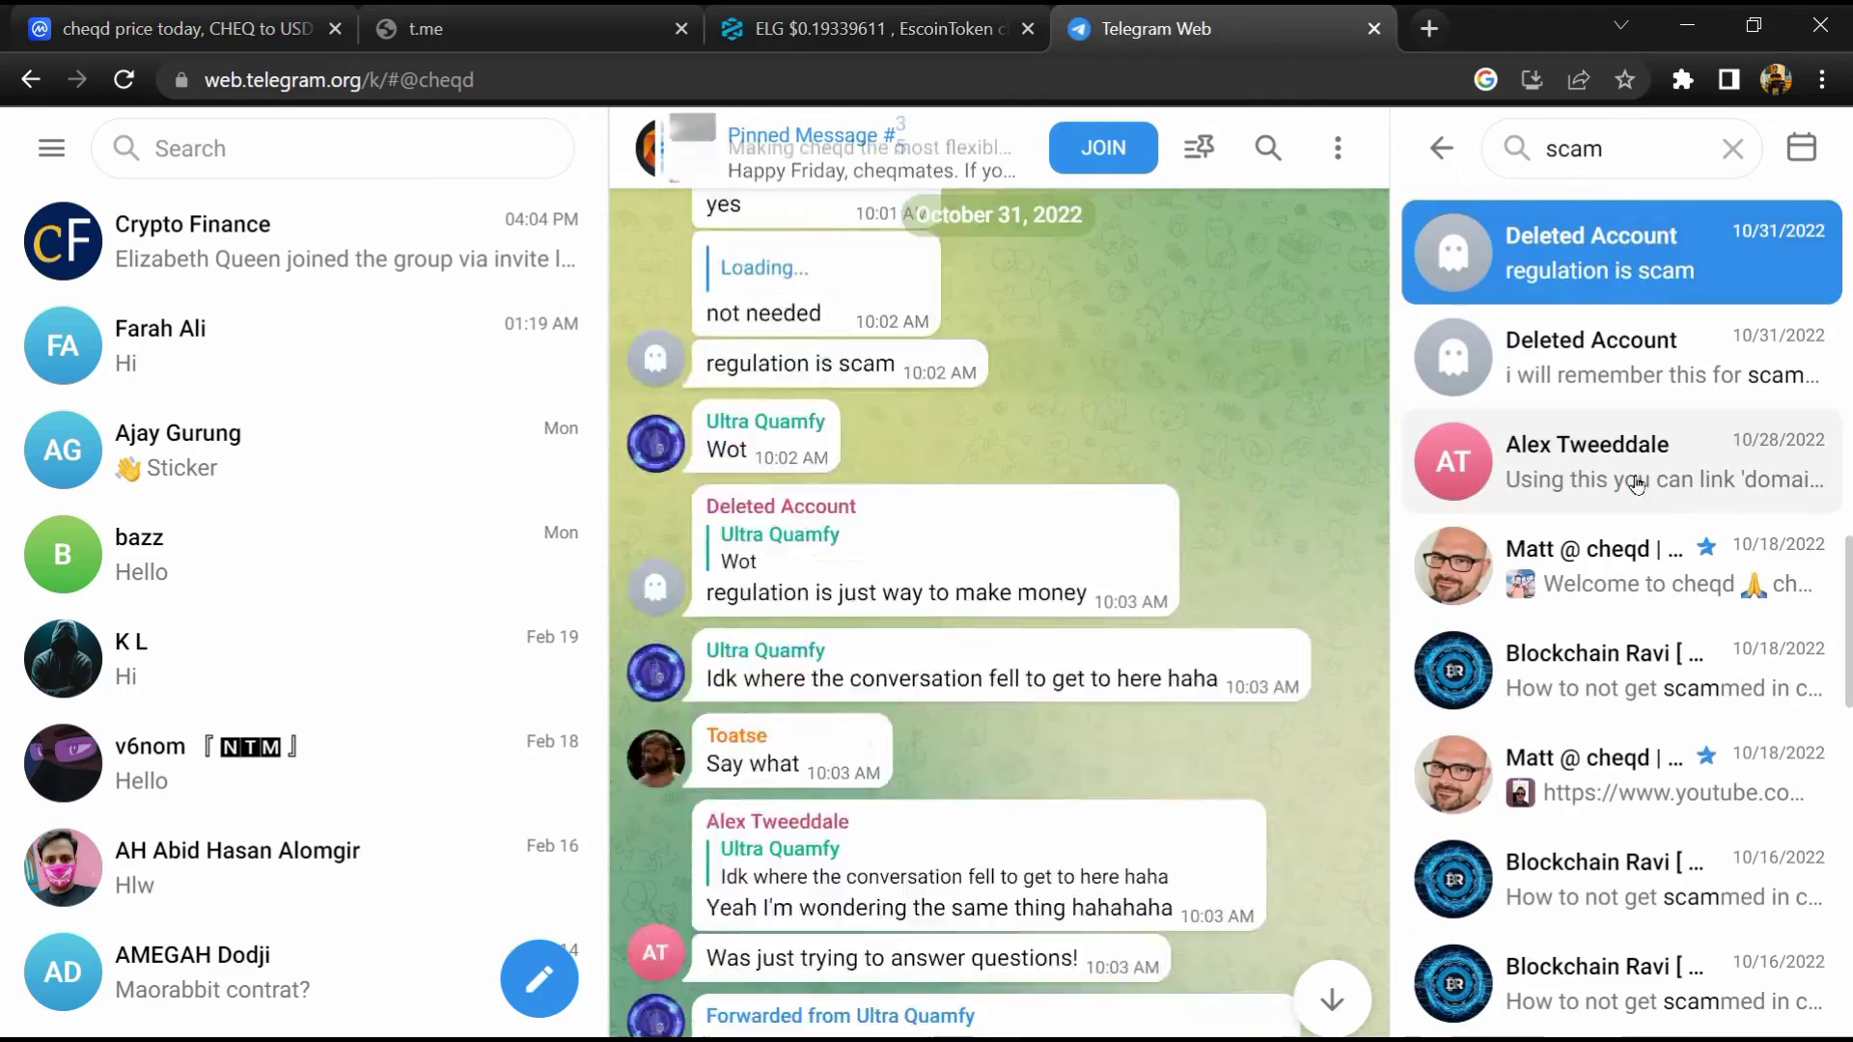
pyautogui.click(1636, 481)
pyautogui.scroll(-3, 1636, 482)
pyautogui.scroll(-3, 1636, 483)
pyautogui.click(1636, 482)
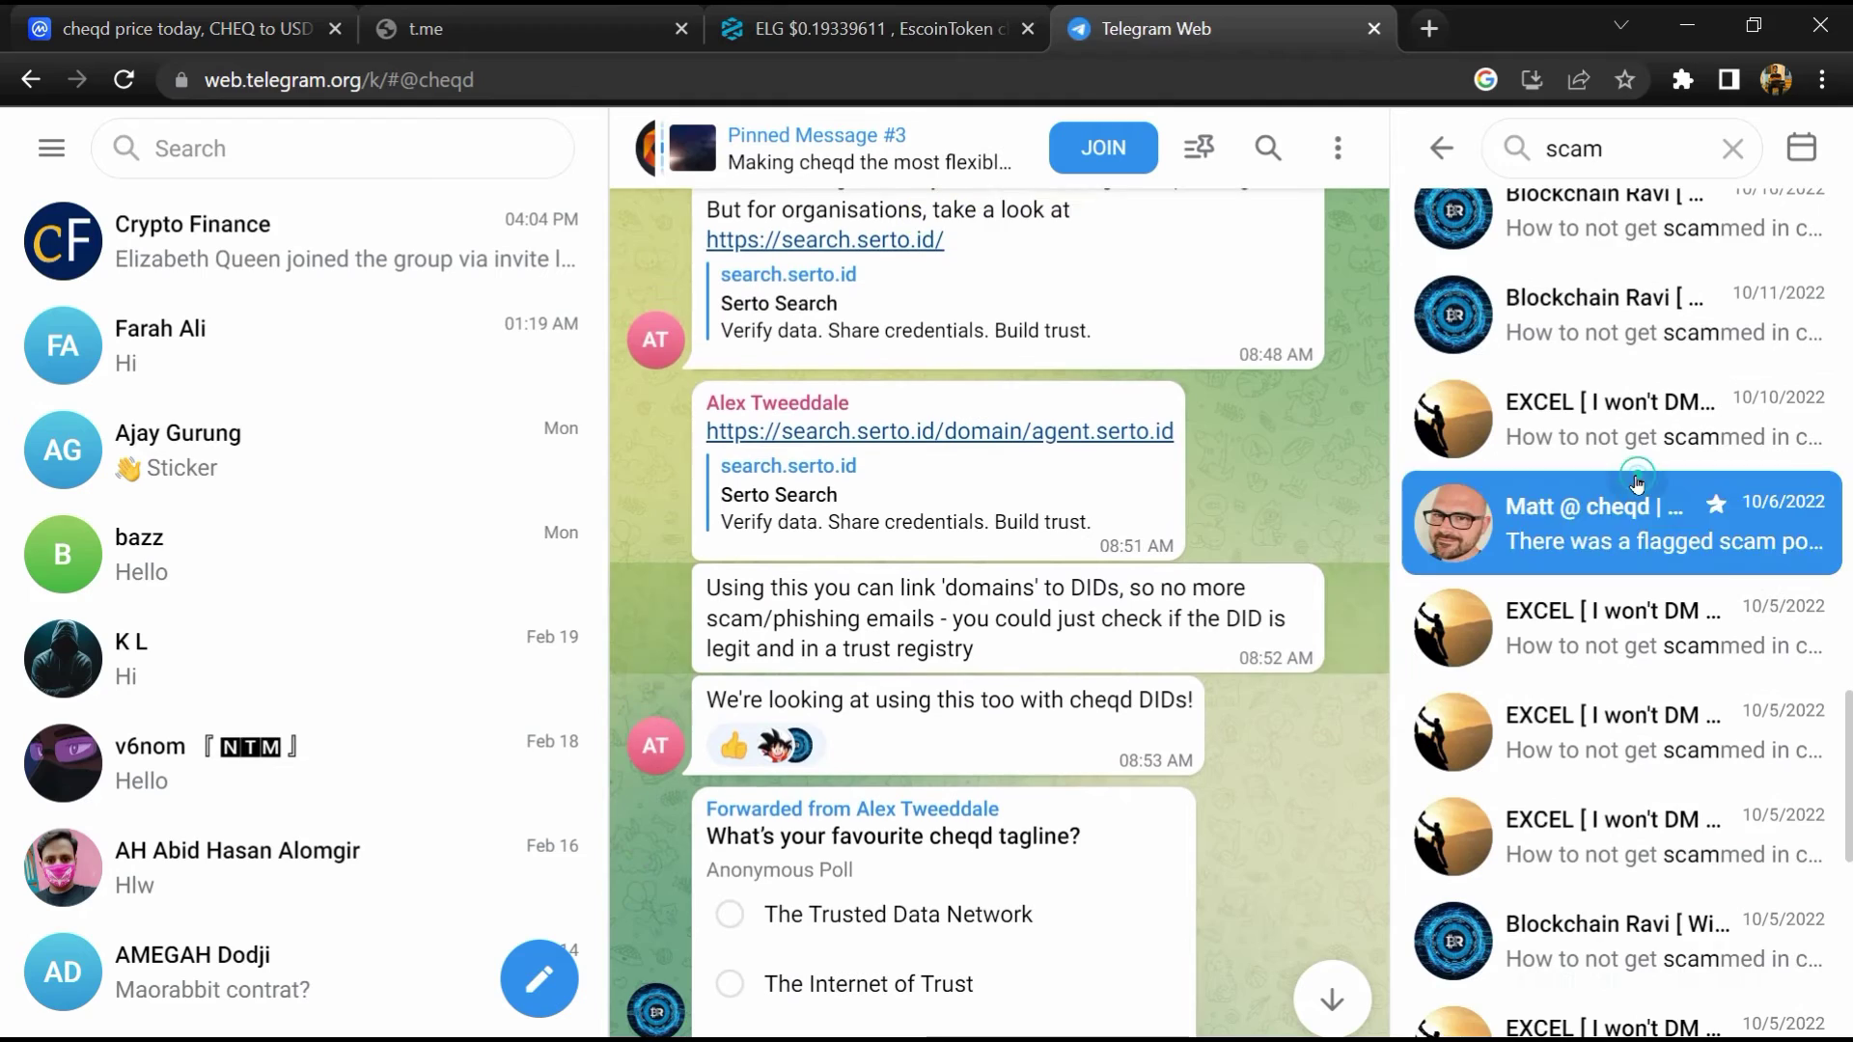
pyautogui.scroll(-2, 1636, 482)
pyautogui.scroll(-1, 1634, 482)
pyautogui.click(1633, 483)
pyautogui.scroll(-2, 1634, 483)
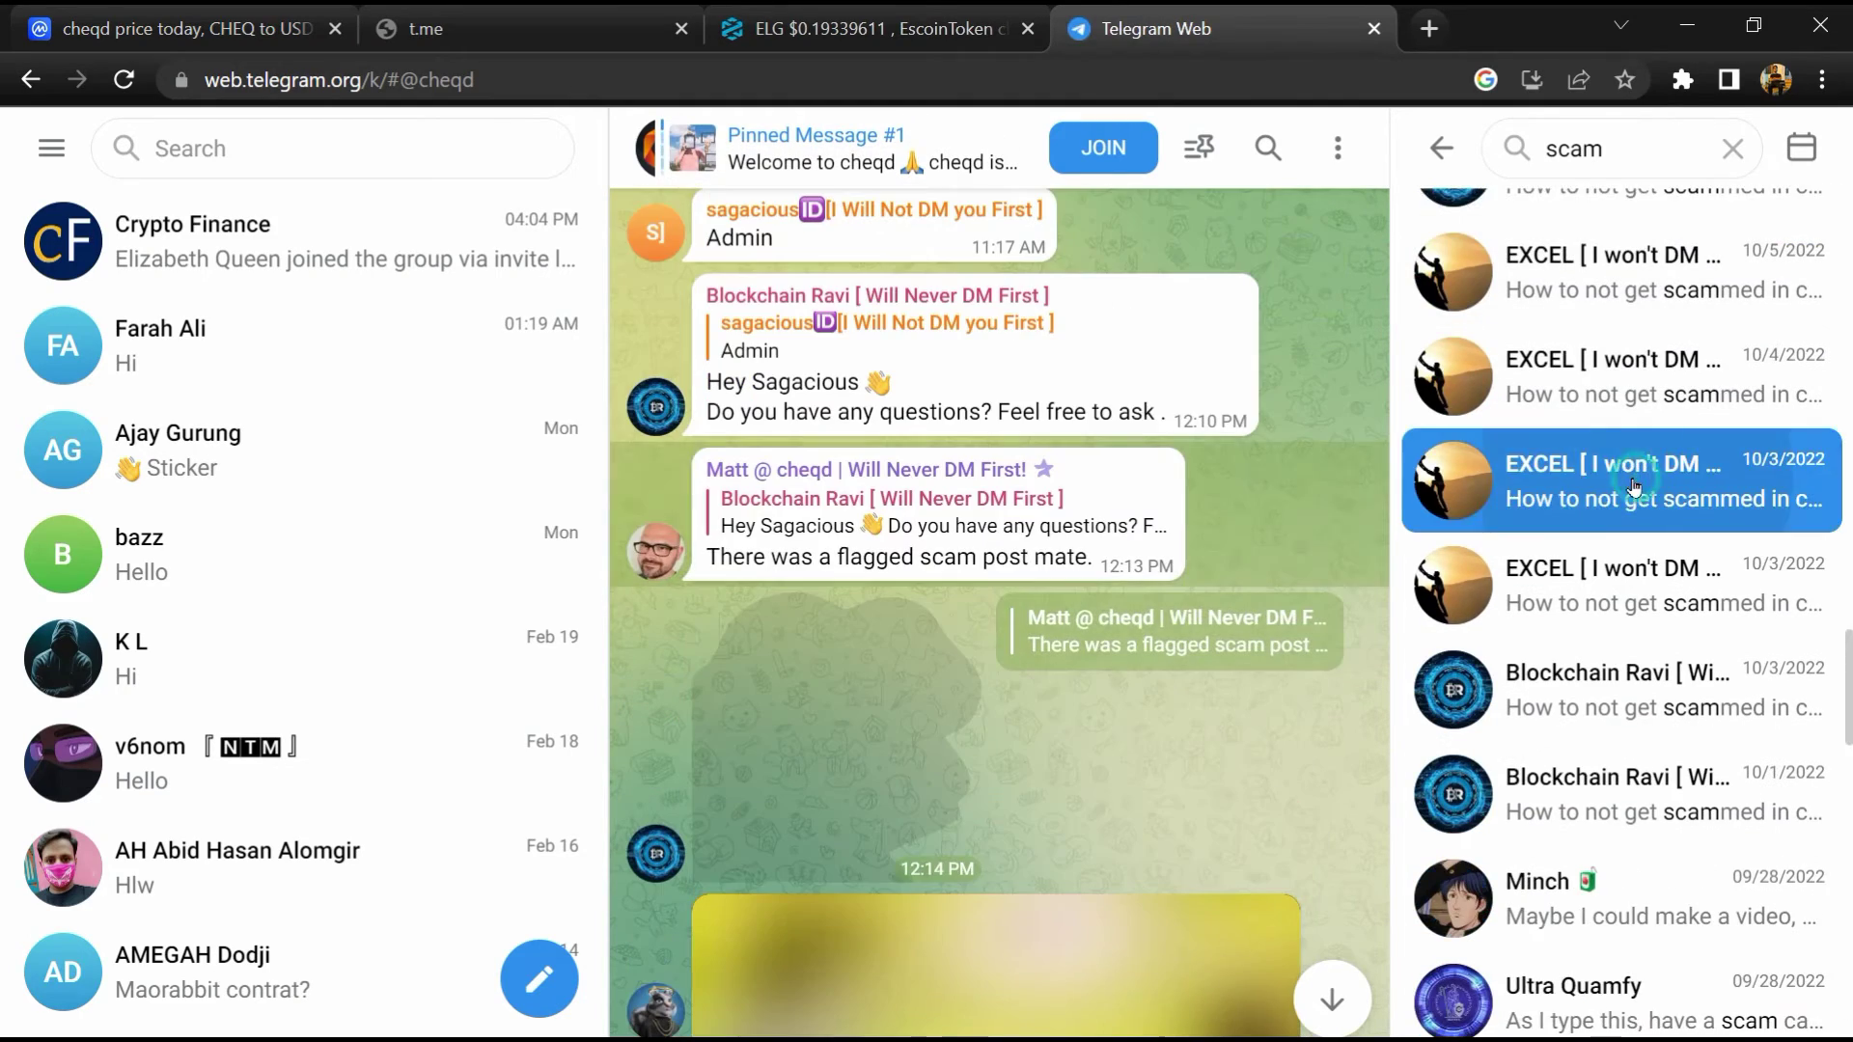
pyautogui.scroll(-2, 1634, 482)
pyautogui.click(1633, 488)
pyautogui.scroll(-3, 1633, 489)
pyautogui.scroll(-3, 1634, 488)
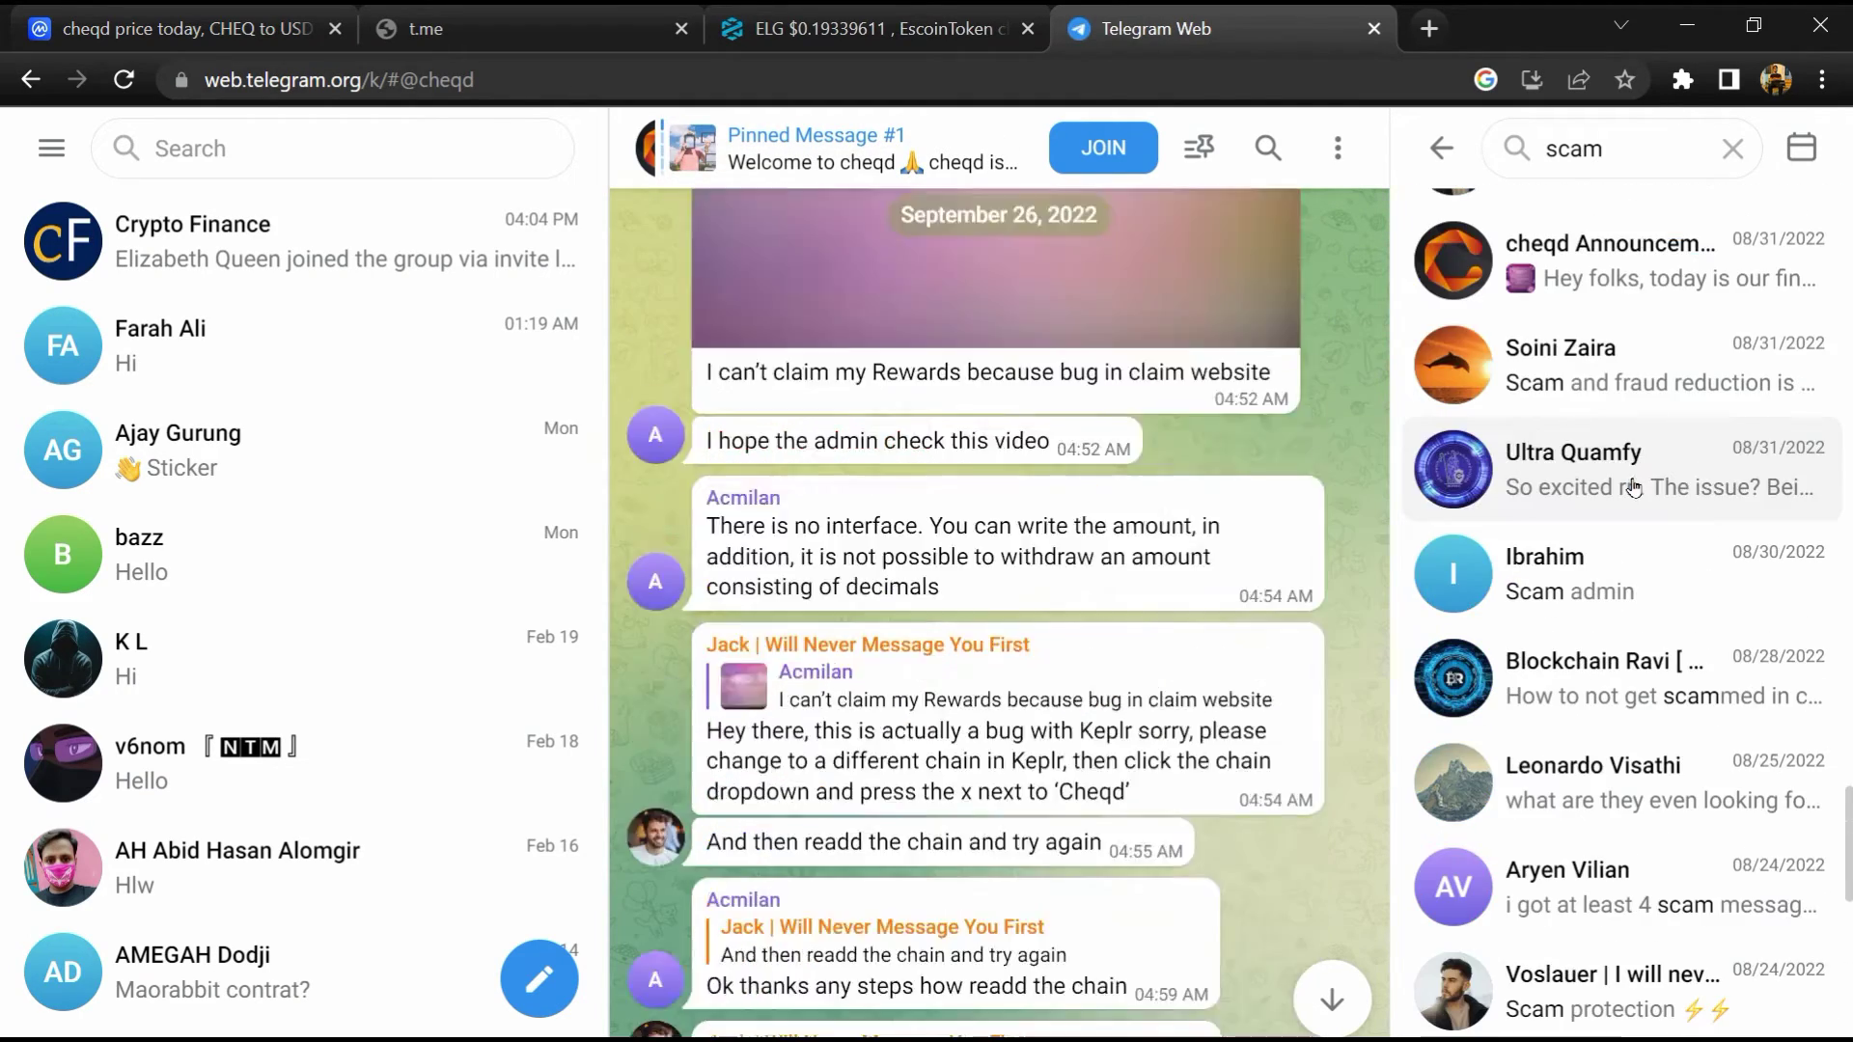
pyautogui.click(1633, 487)
pyautogui.scroll(-3, 1633, 487)
pyautogui.click(1634, 488)
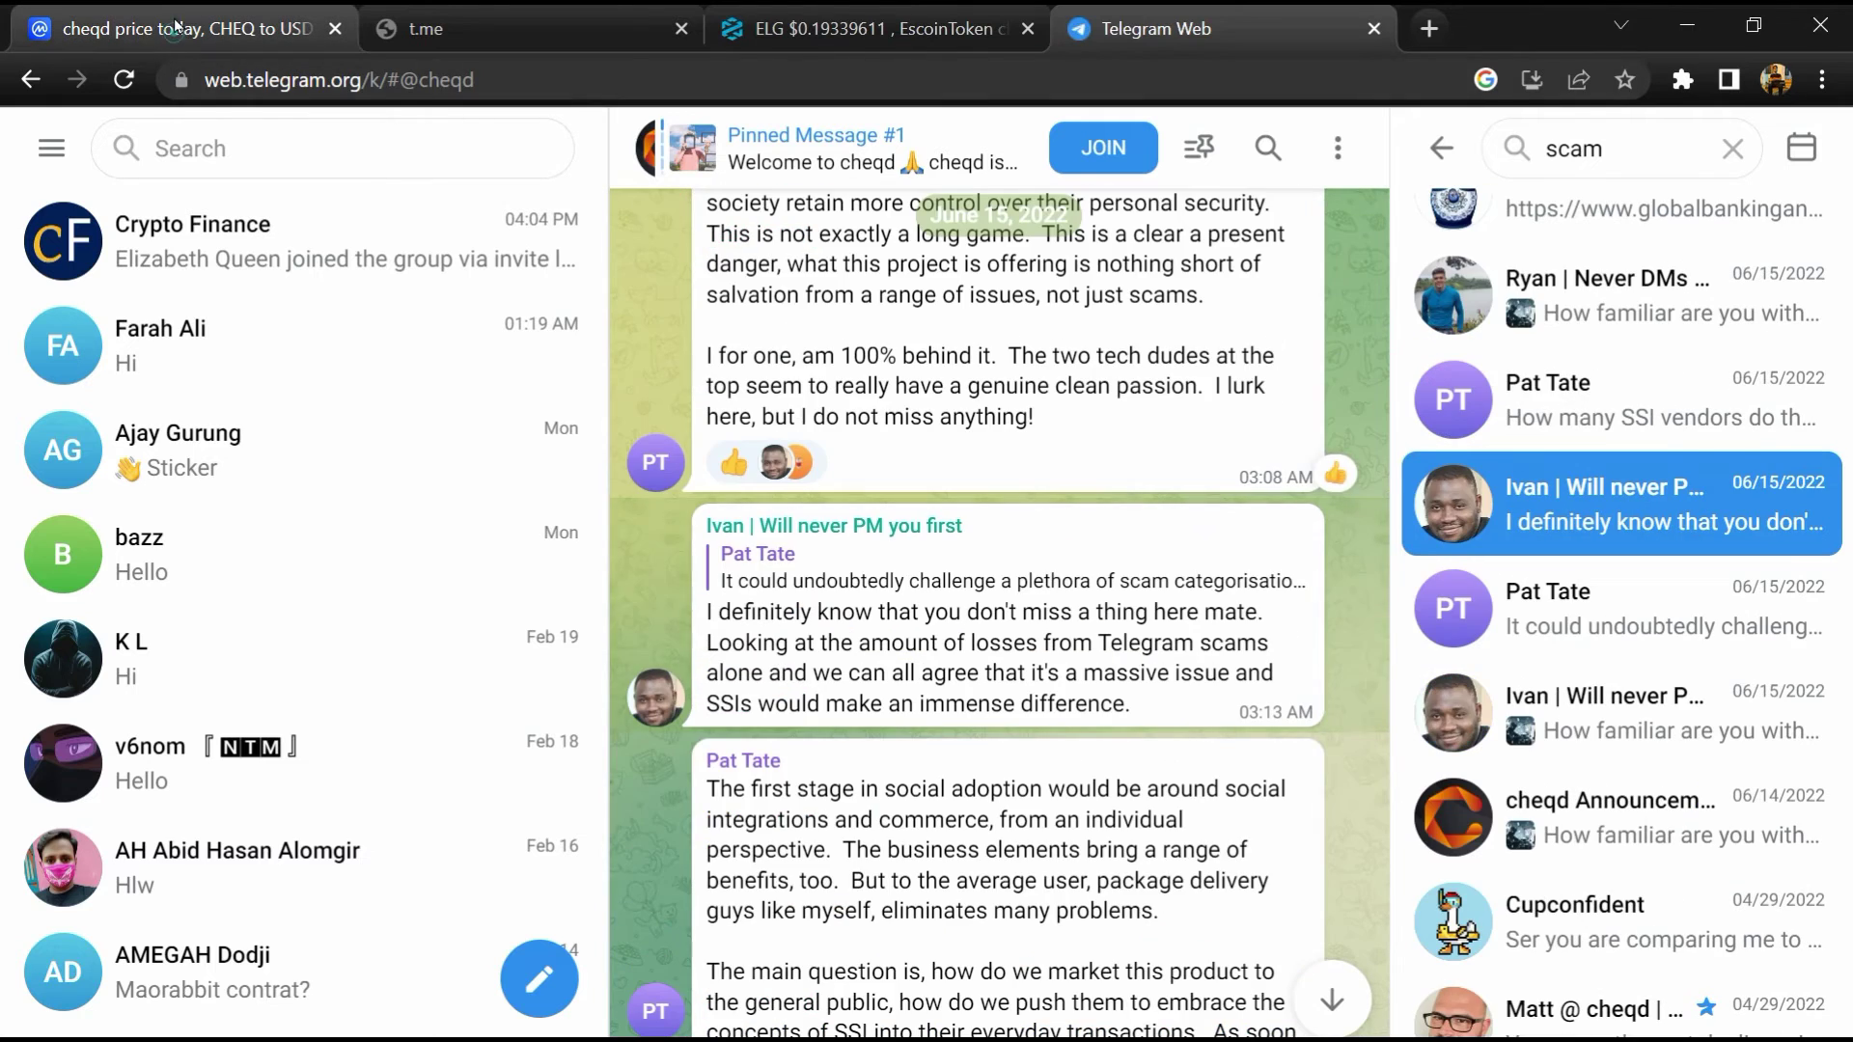
# Copy the CHEQ ticker from the CoinMarketCap cheqd page.
pyautogui.click(174, 28)
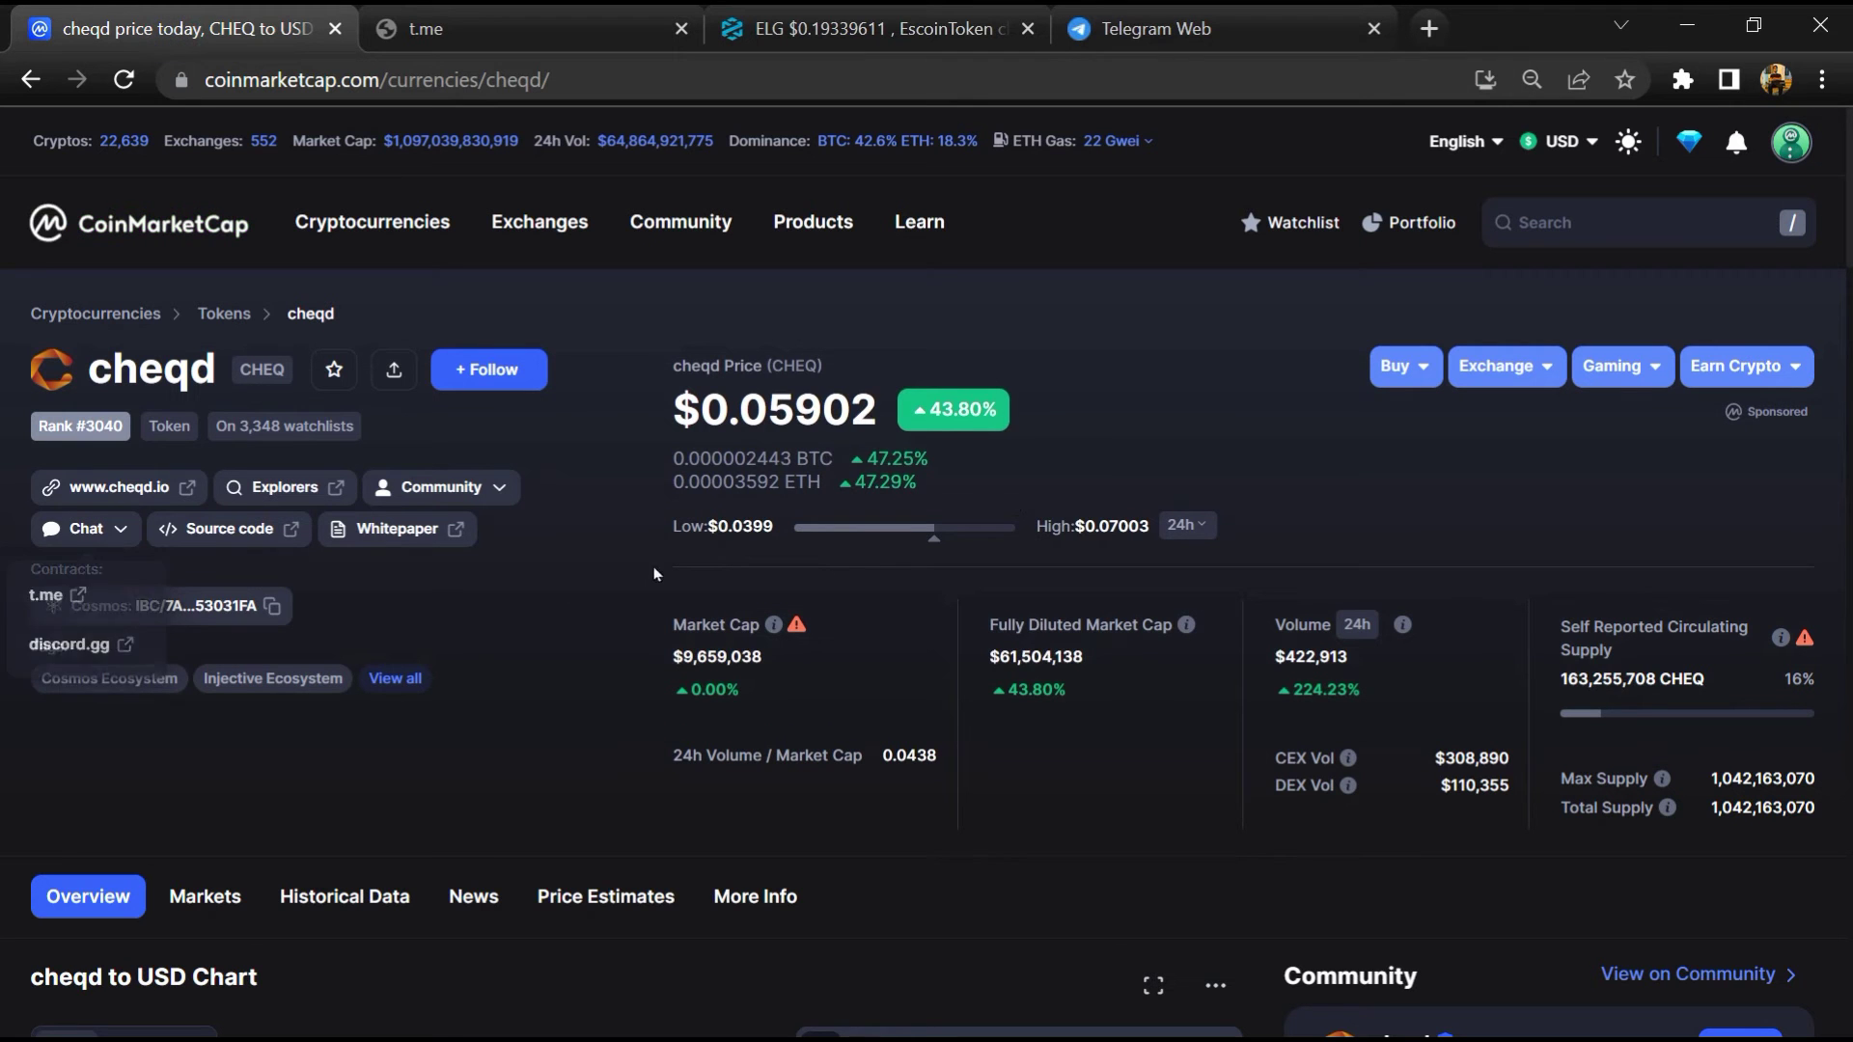
pyautogui.doubleClick(261, 369)
pyautogui.rightClick(264, 374)
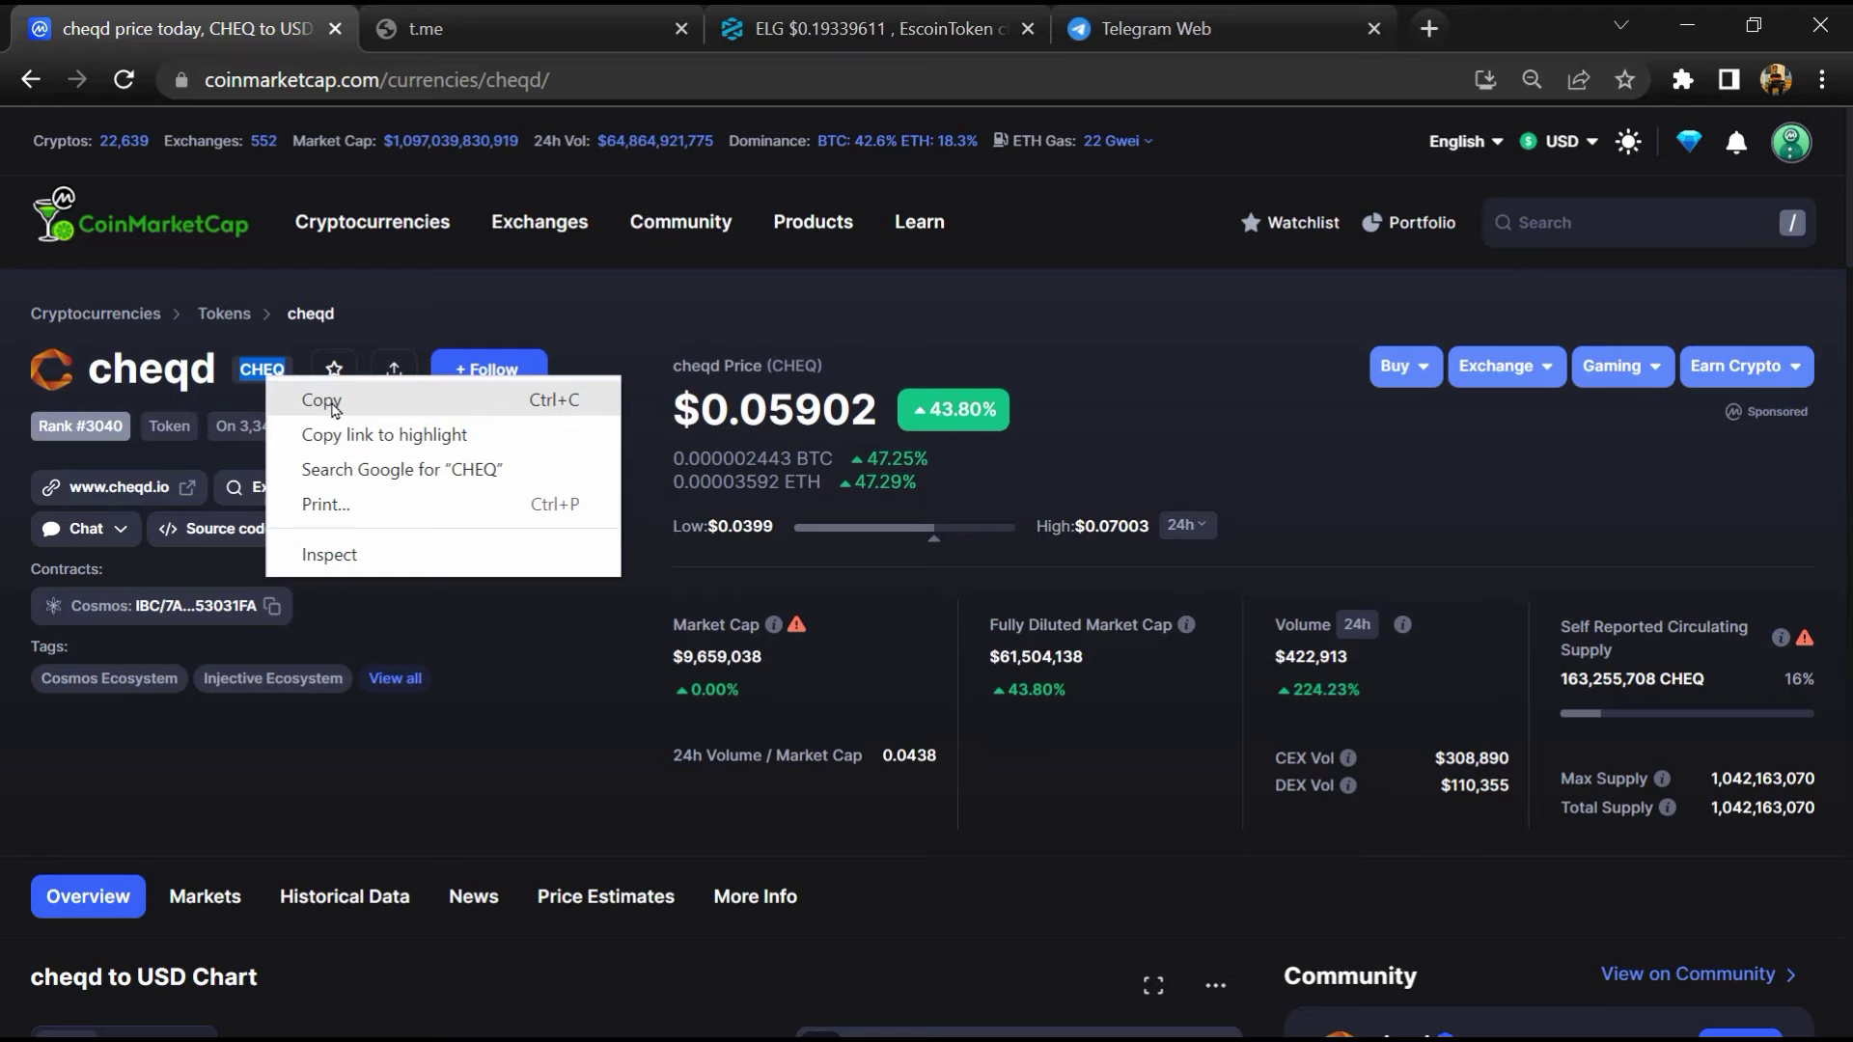
pyautogui.click(335, 410)
pyautogui.rightClick(262, 371)
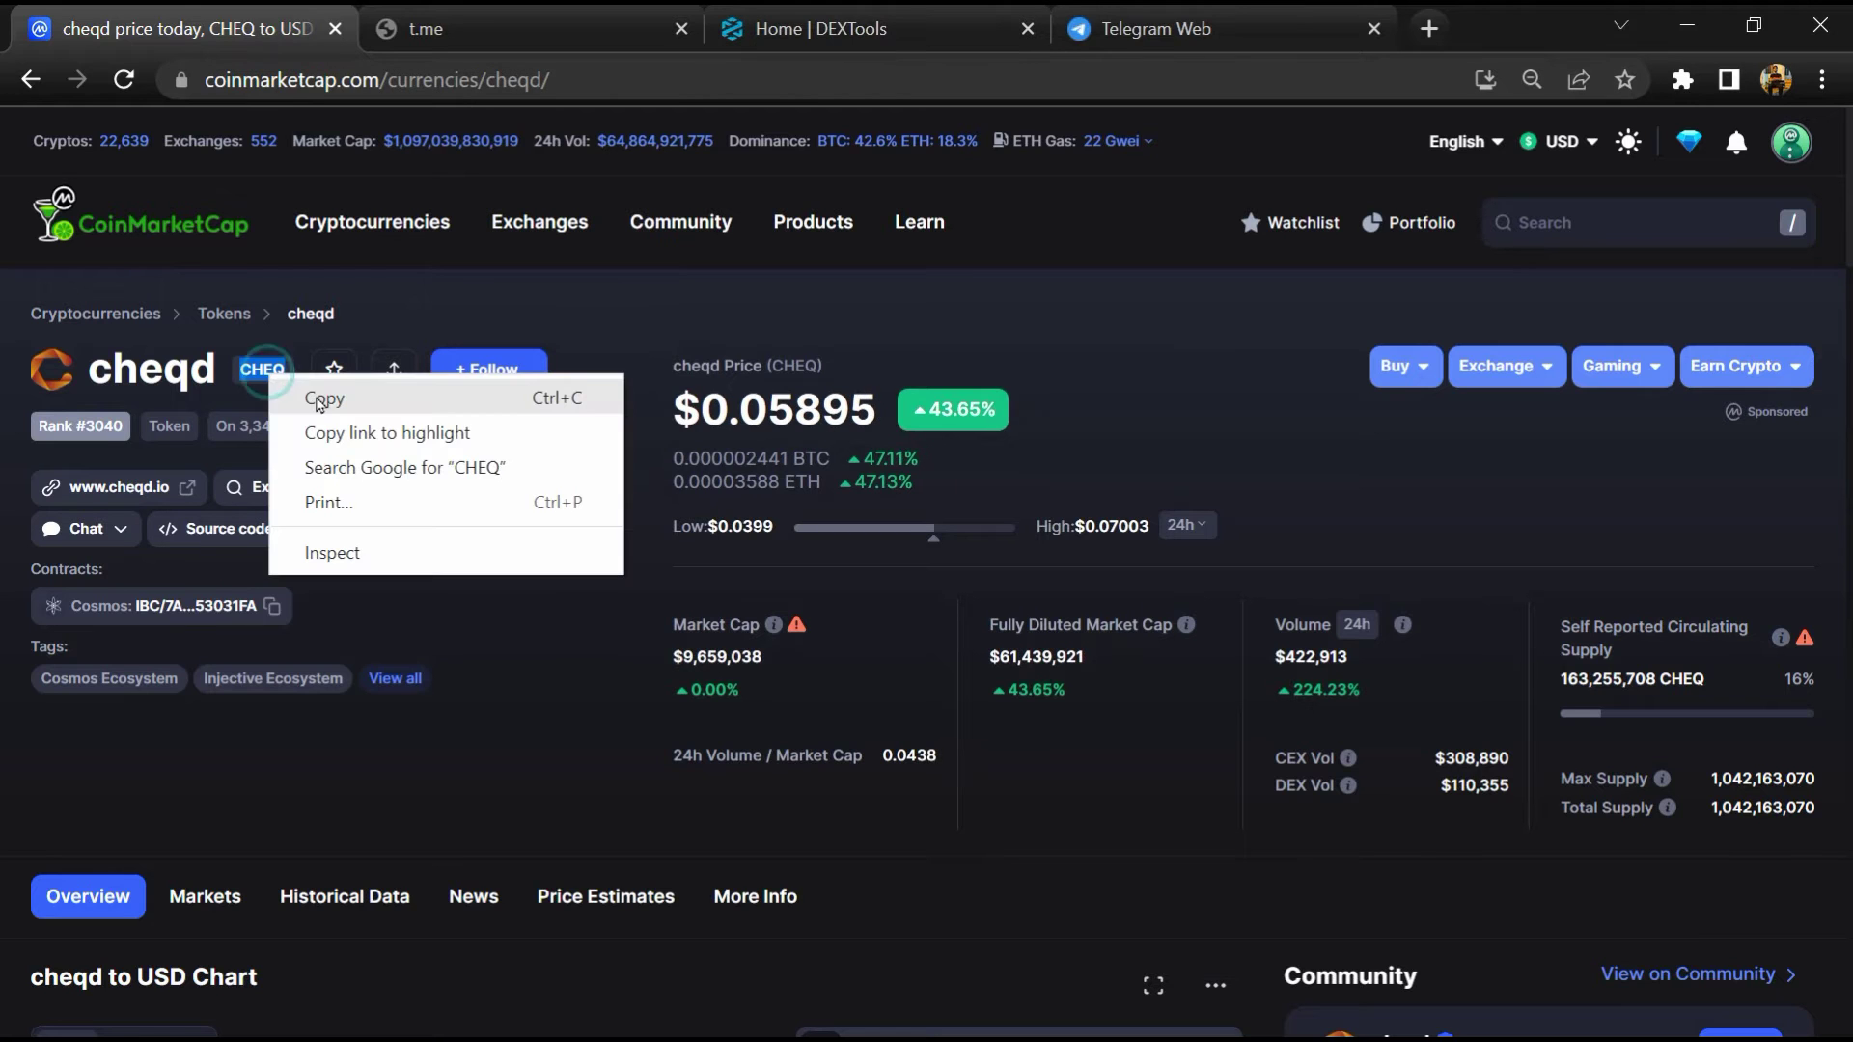
pyautogui.click(320, 404)
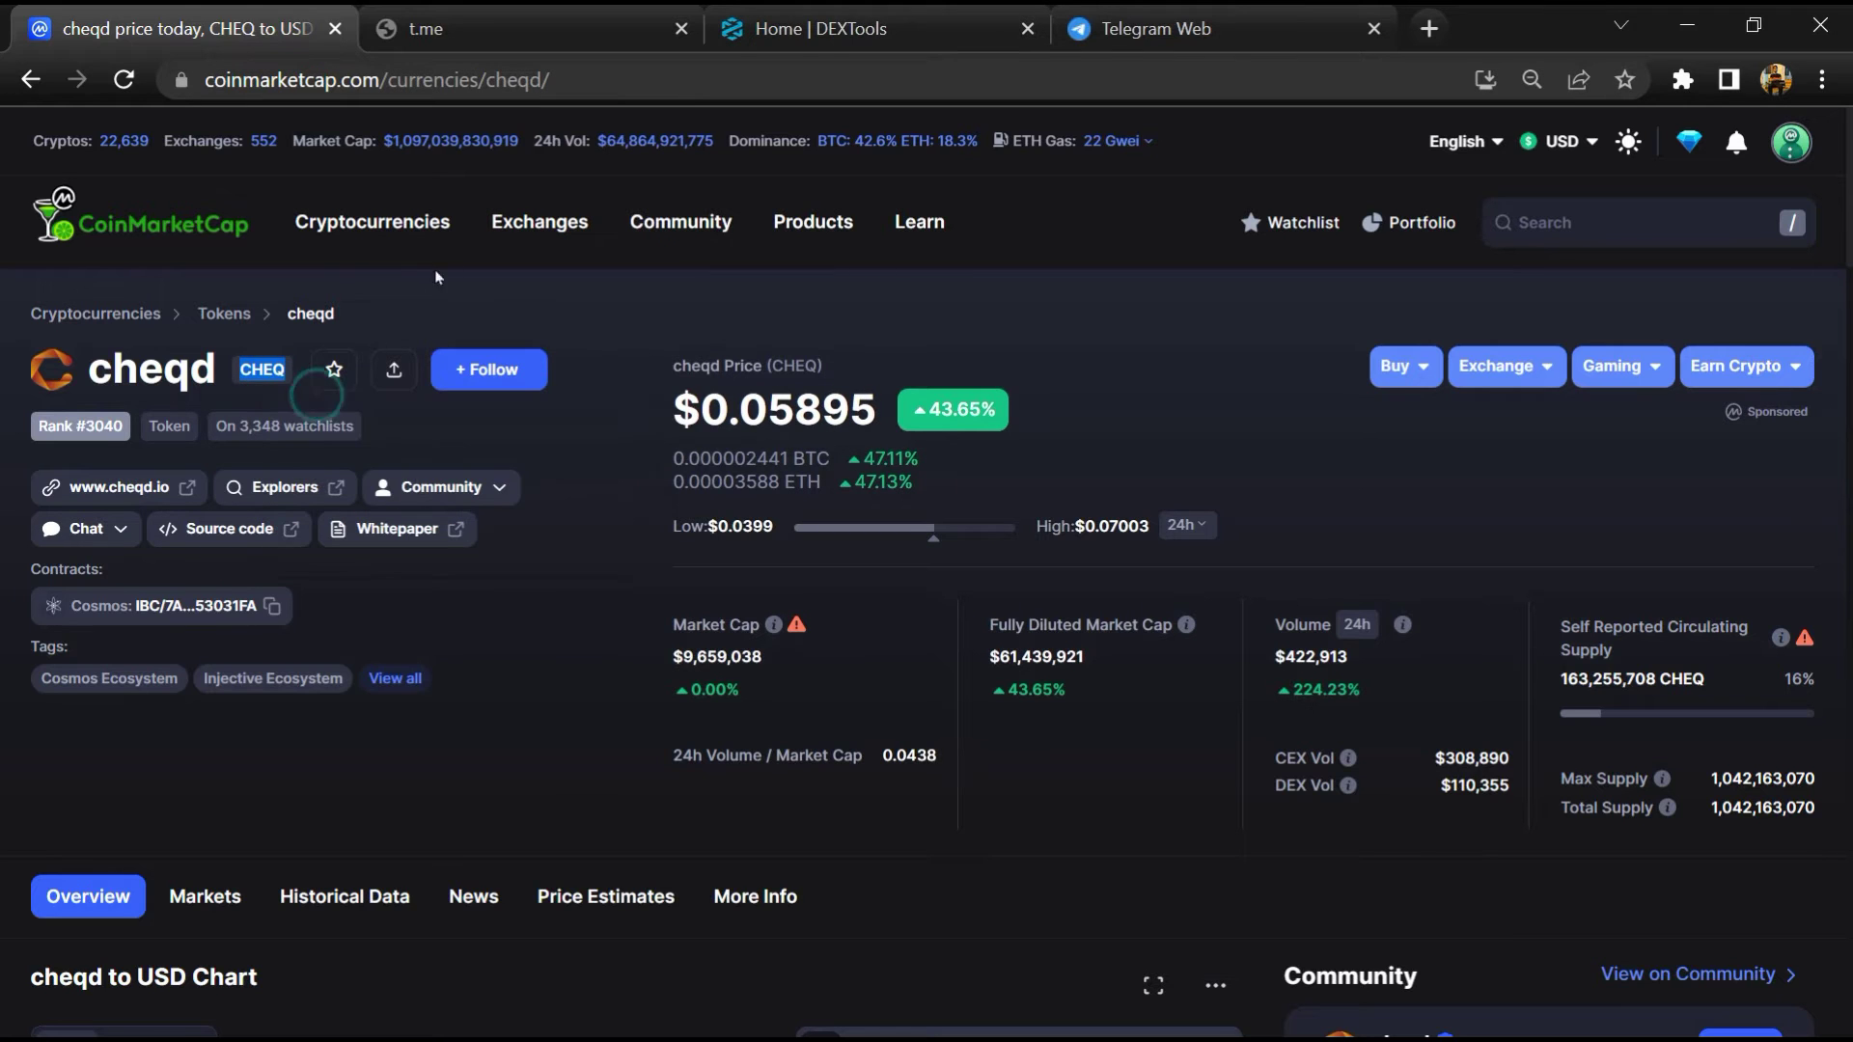
# Search DEXTools for the pasted CHEQ ticker and open the Ethereum CHEQ/USDT pair.
pyautogui.click(915, 28)
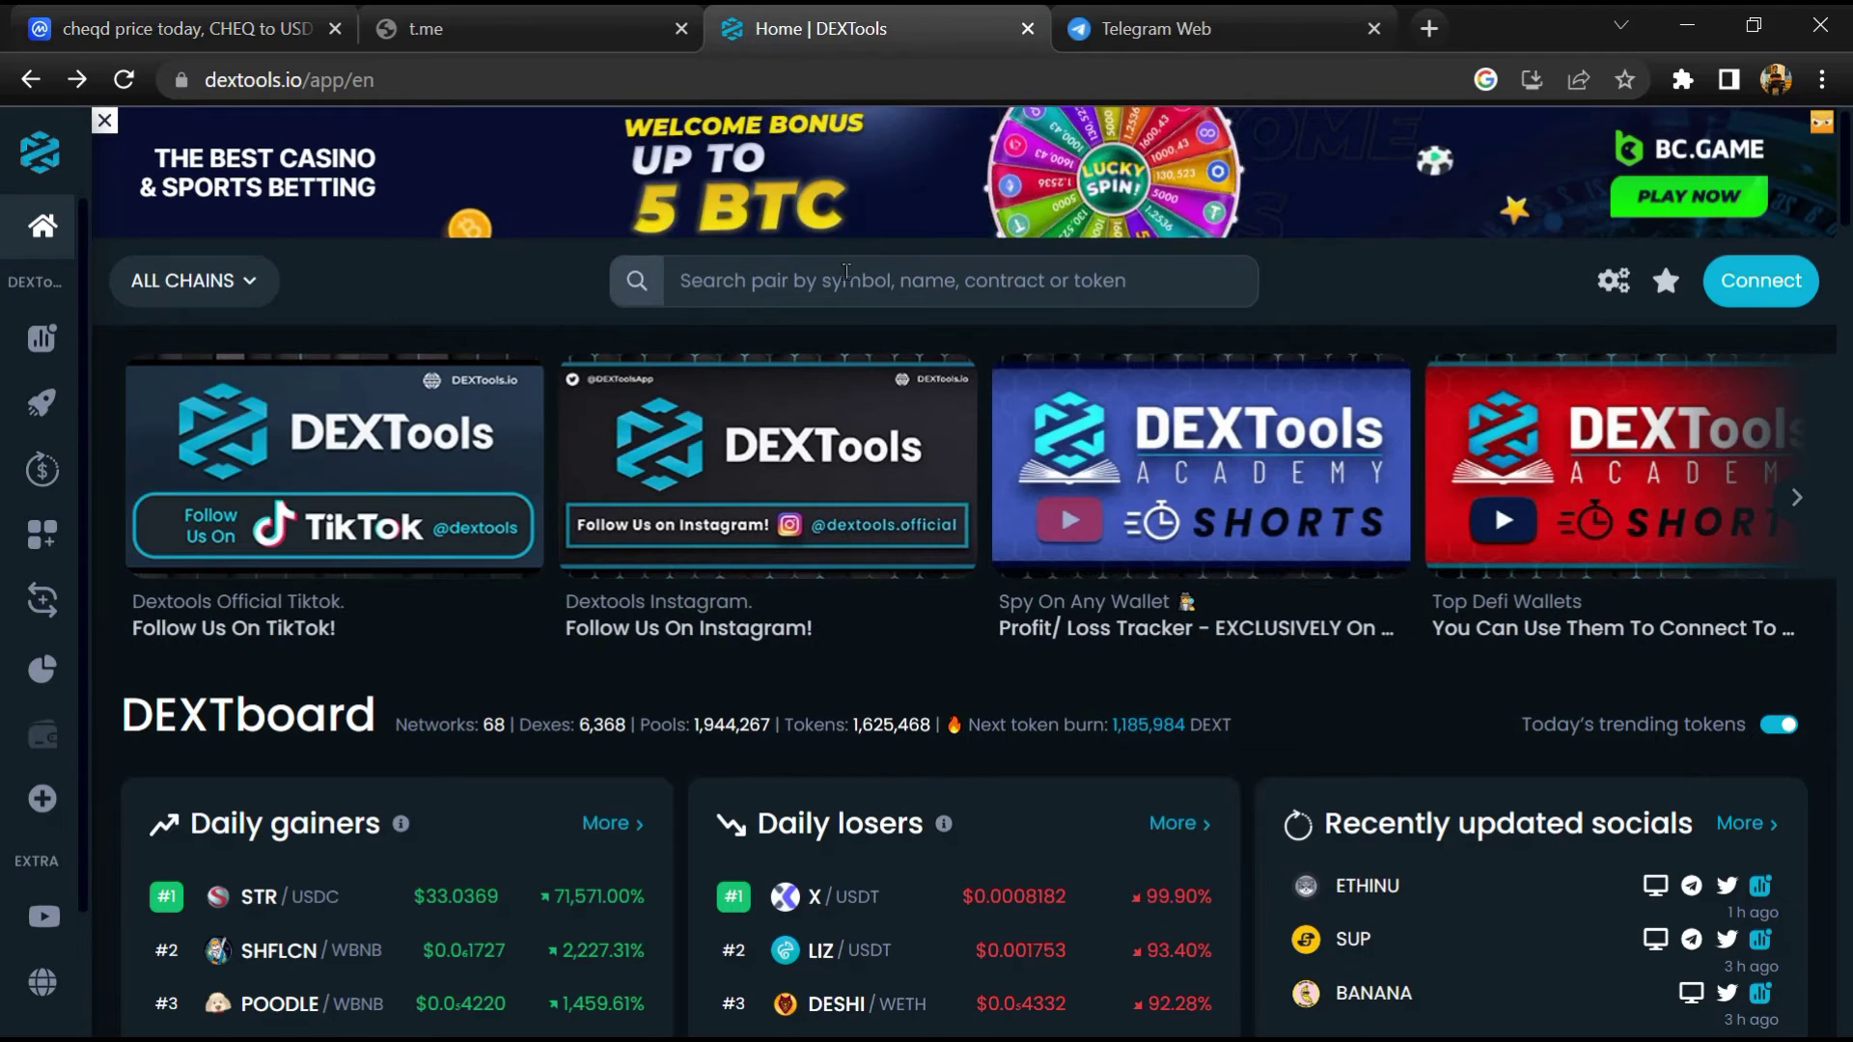
pyautogui.click(872, 279)
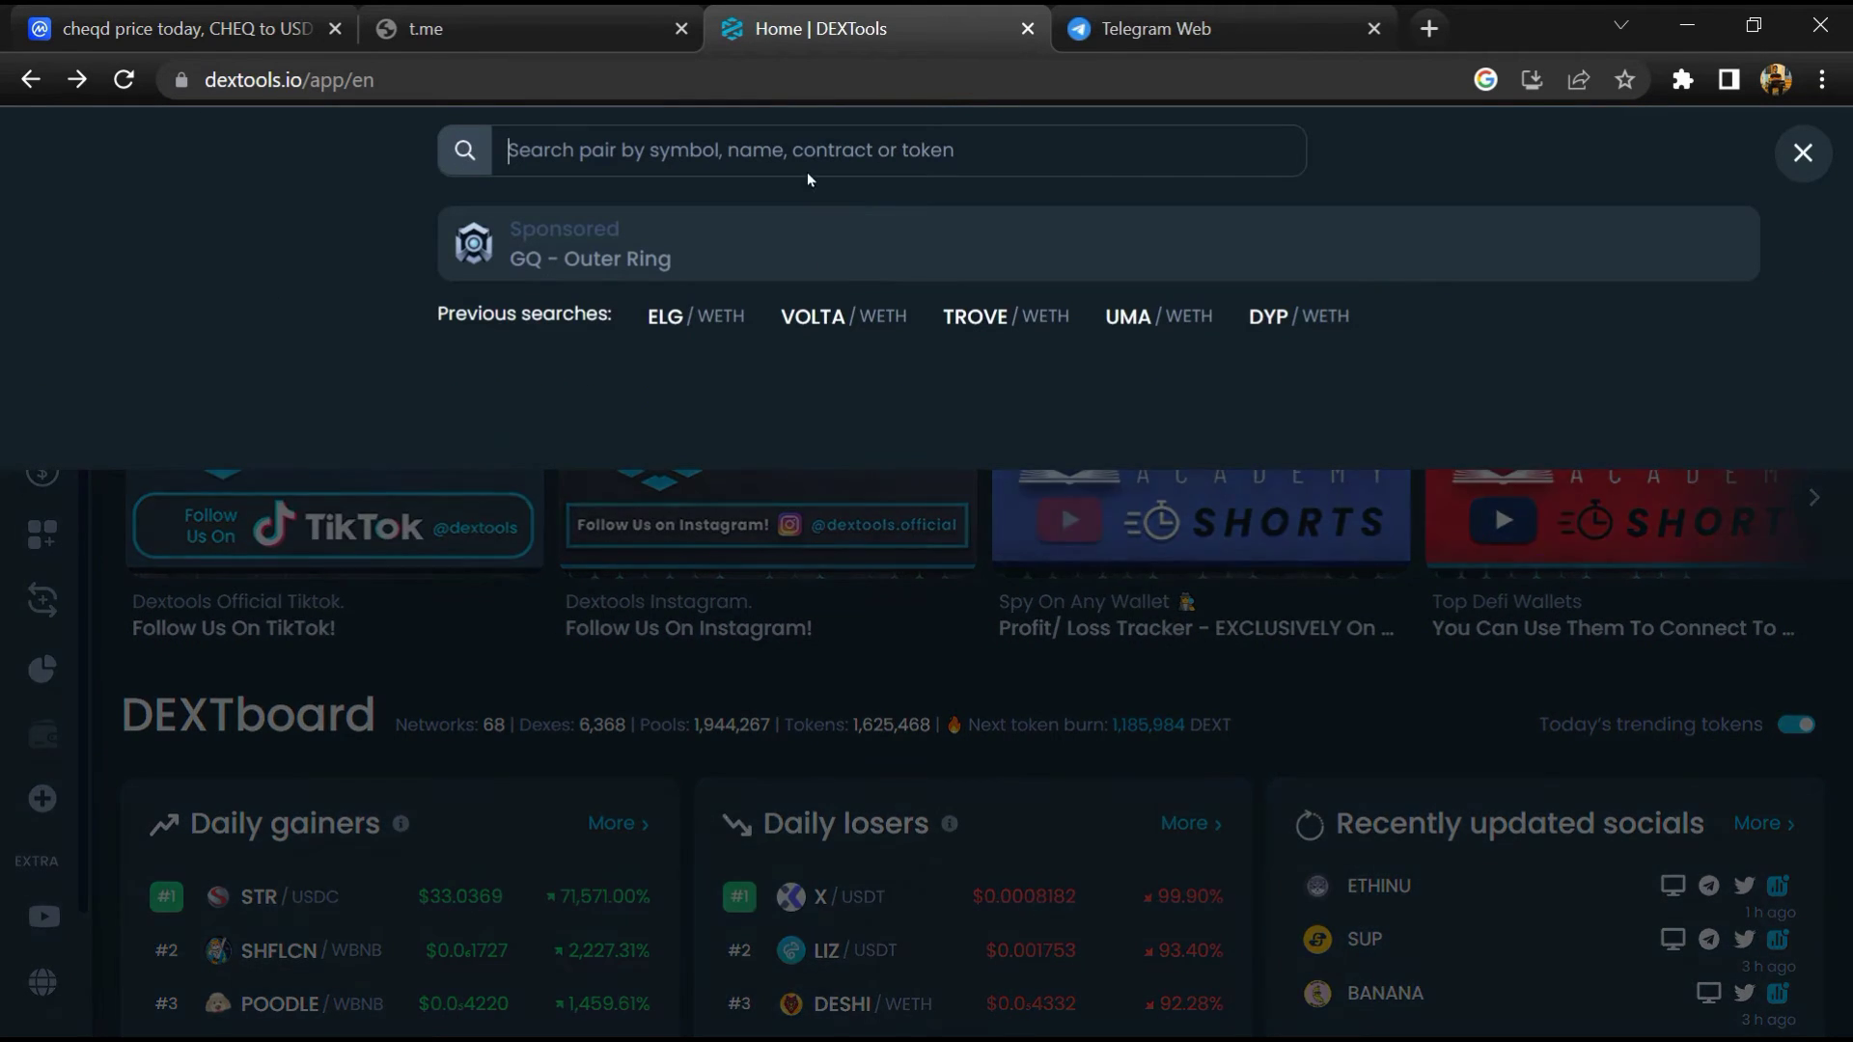
pyautogui.rightClick(800, 147)
pyautogui.click(885, 374)
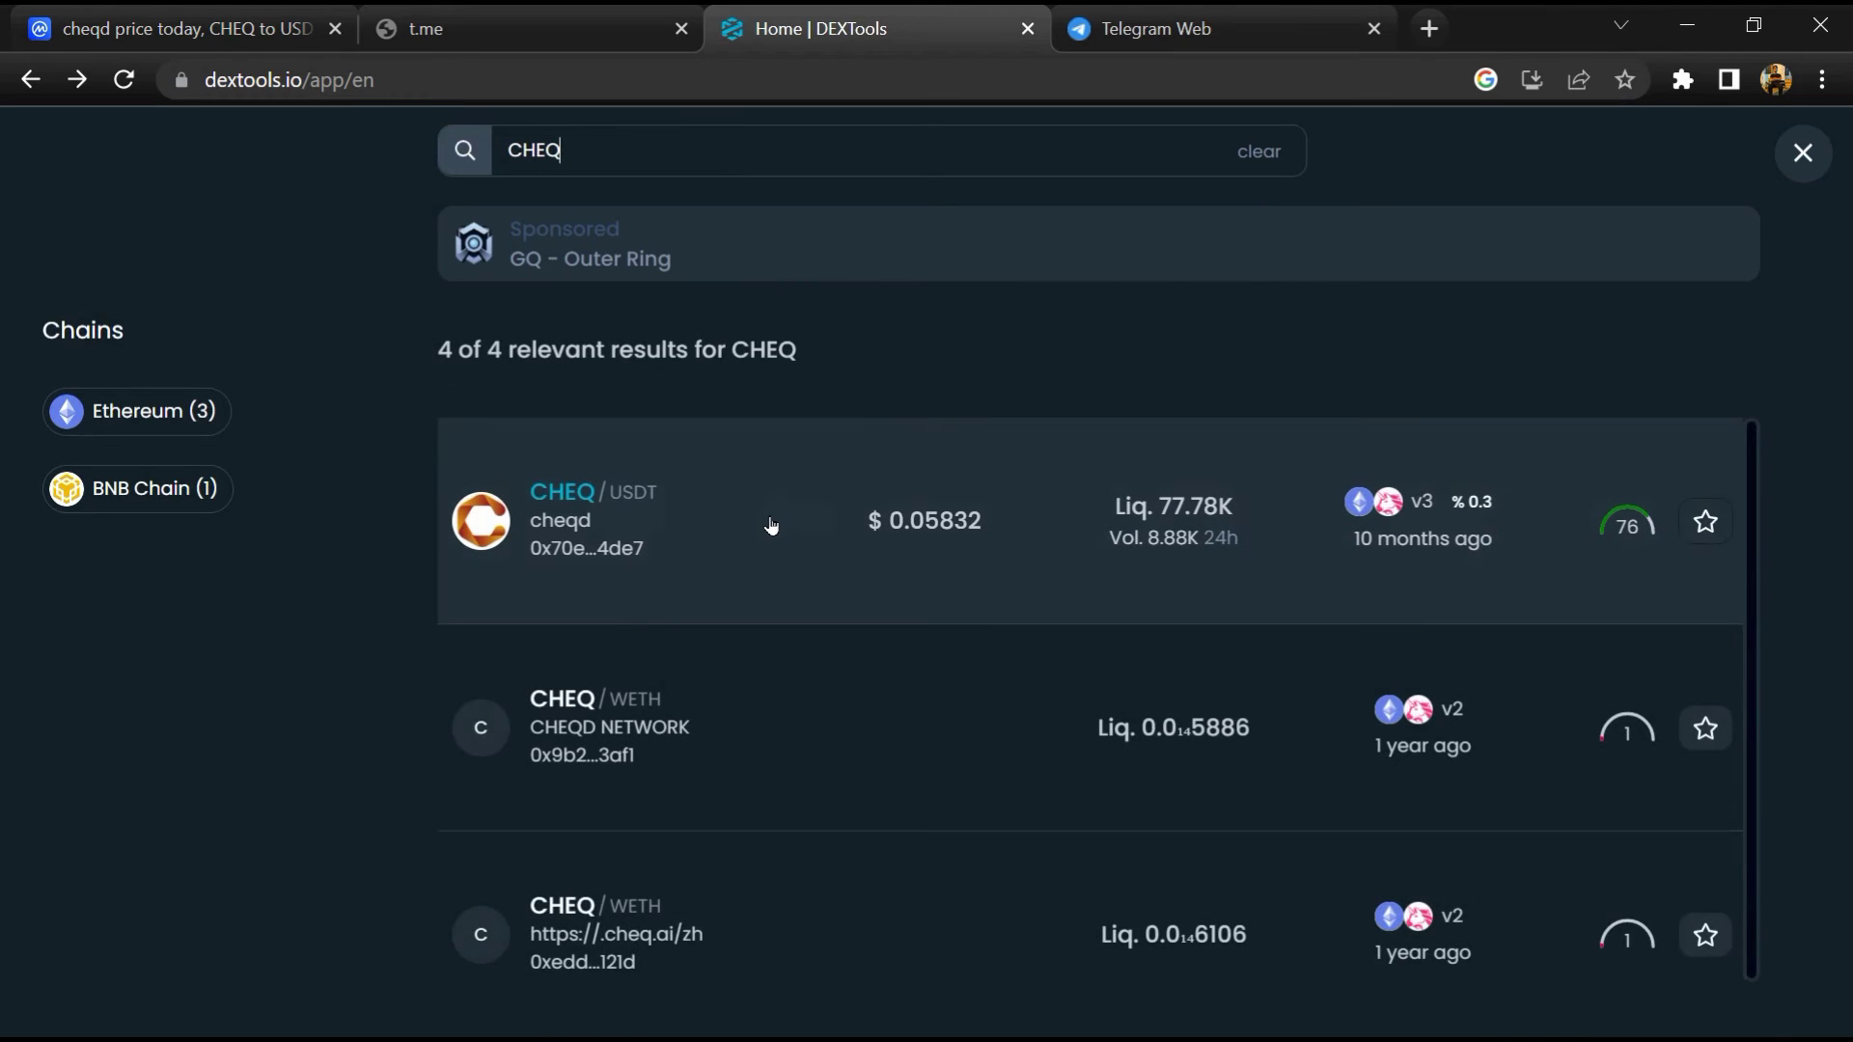
pyautogui.click(772, 524)
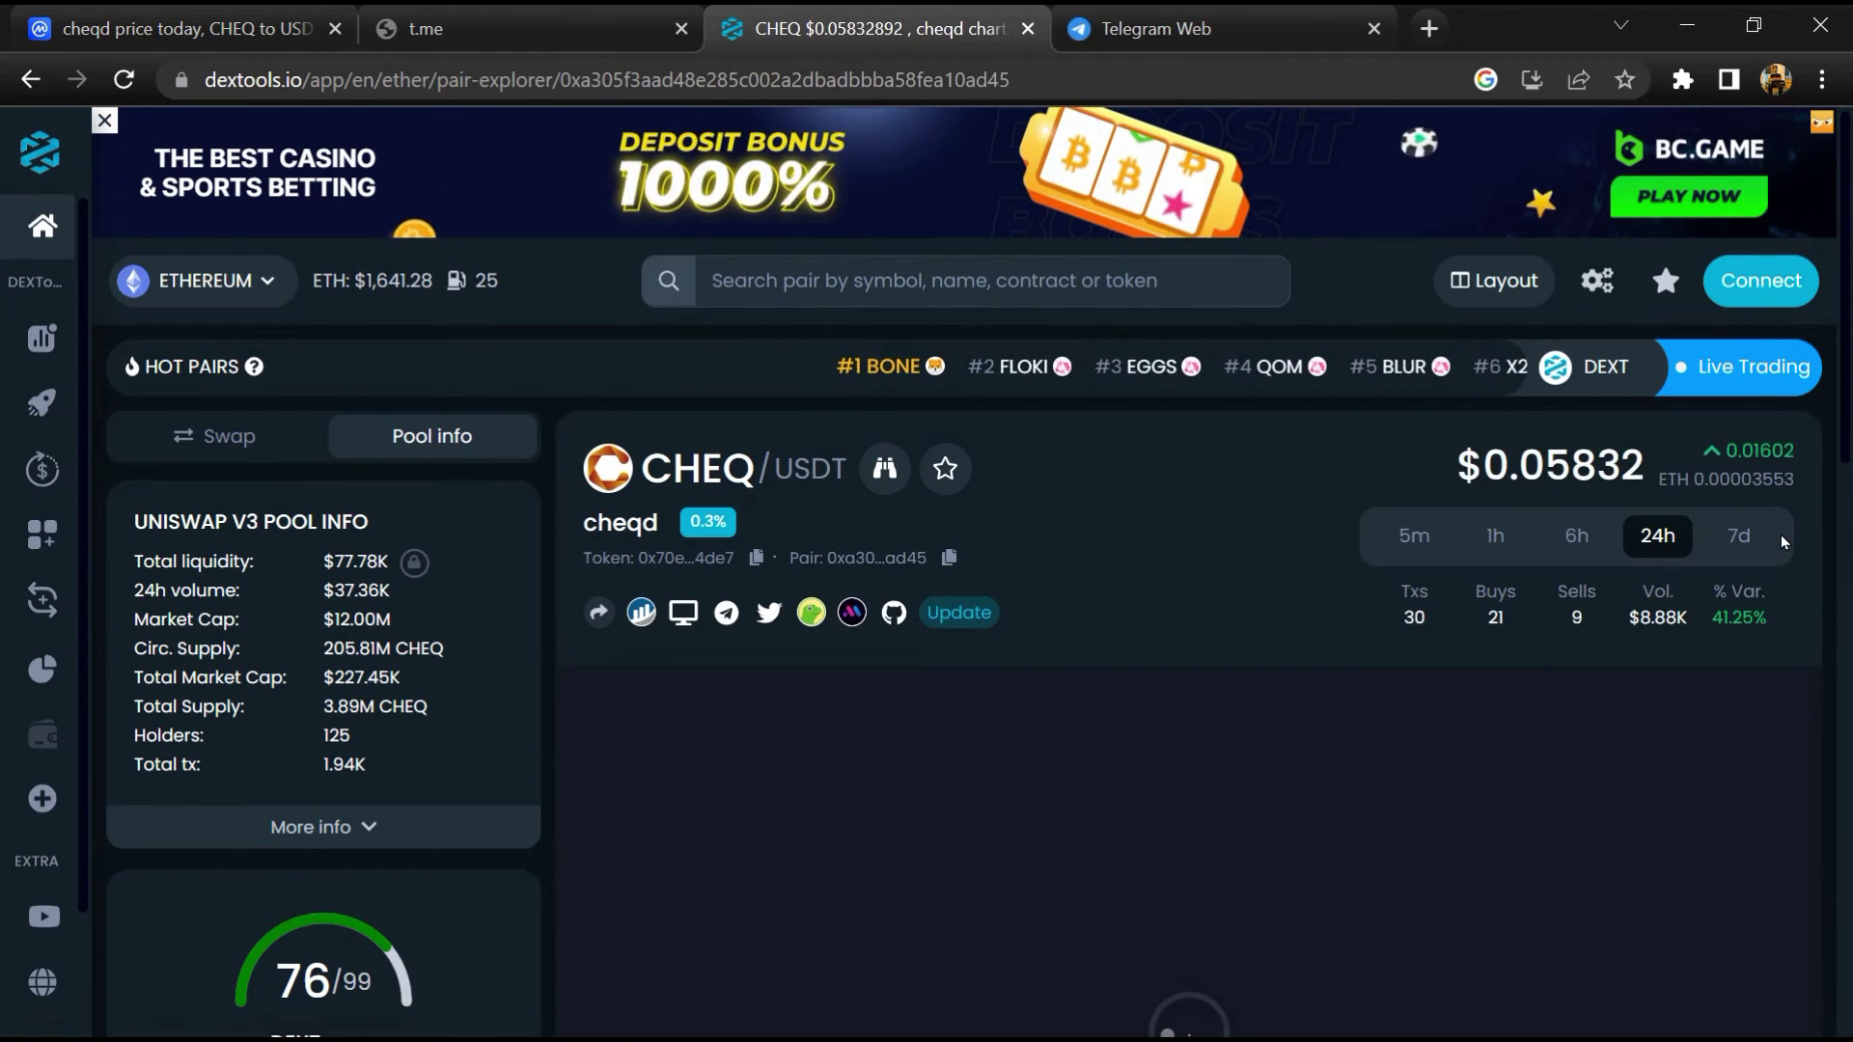
pyautogui.scroll(-5, 1781, 534)
pyautogui.scroll(-3, 1781, 534)
pyautogui.scroll(-2, 1781, 534)
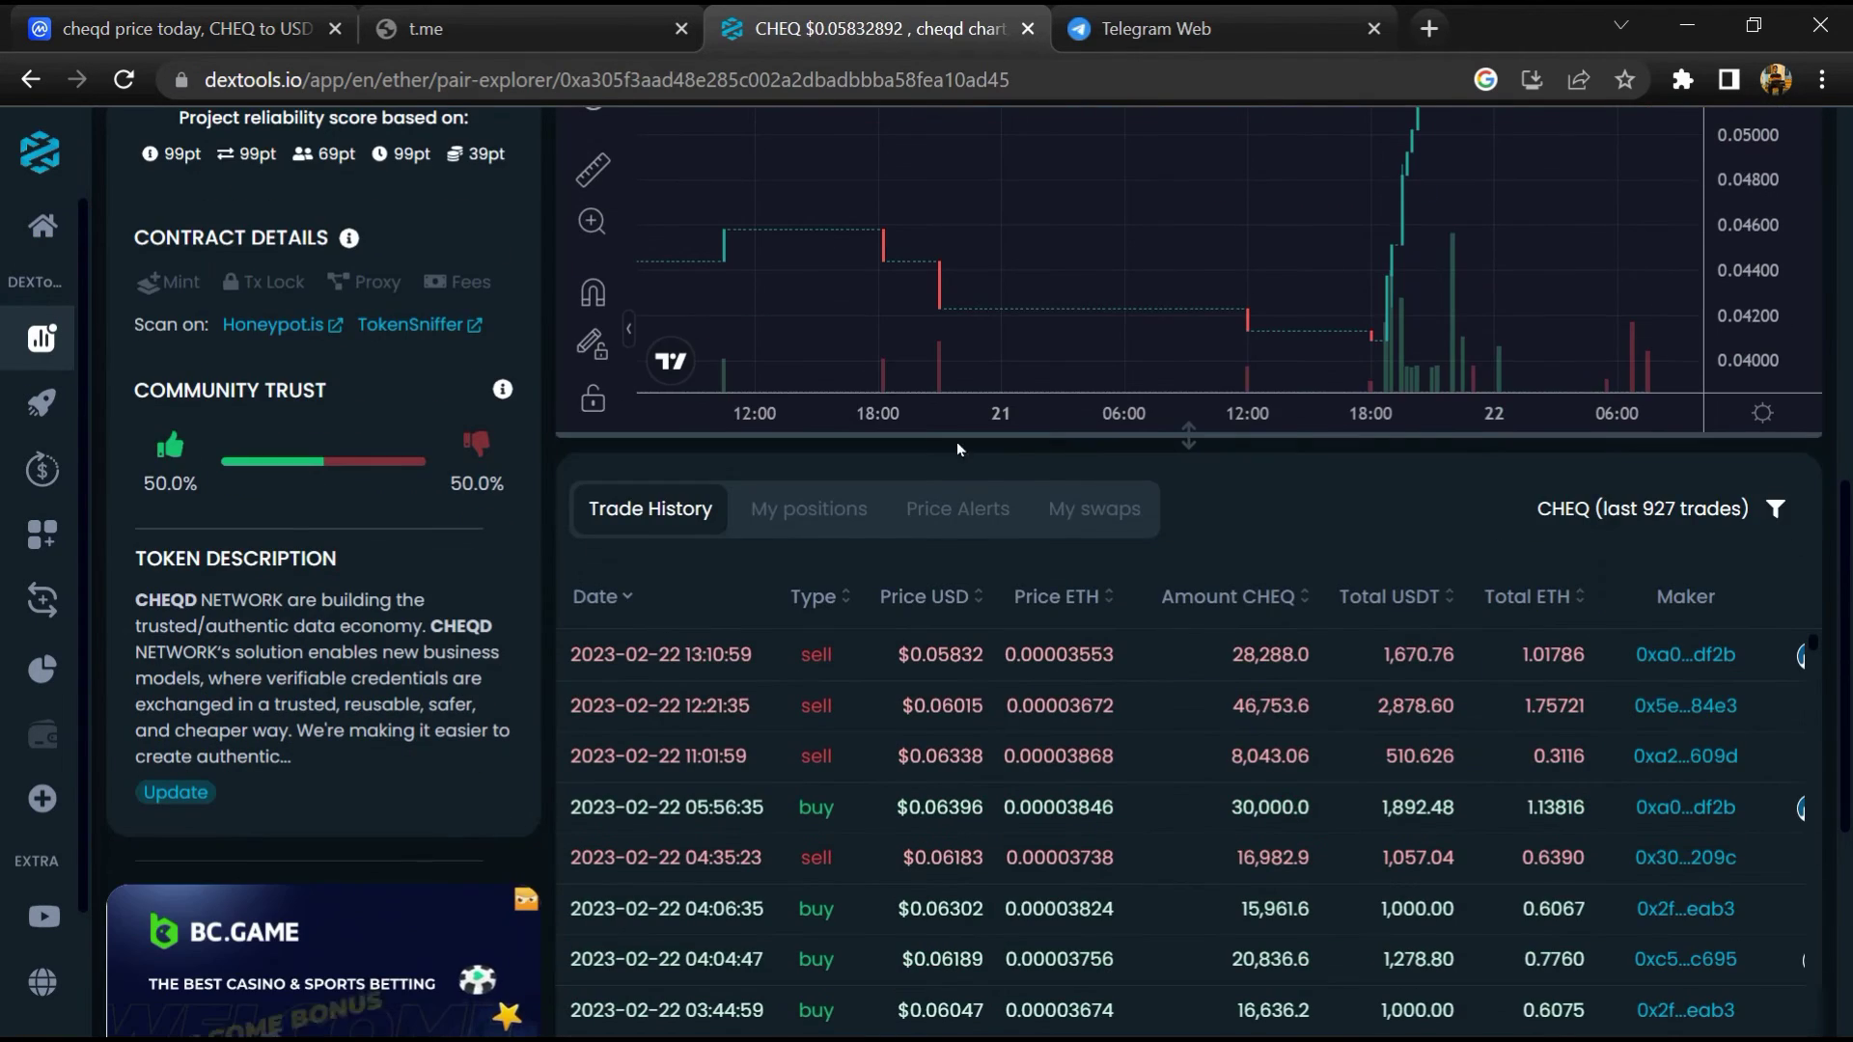
# Highlight the Community Trust heading and its 50.0% positive and negative shares.
pyautogui.tripleClick(235, 389)
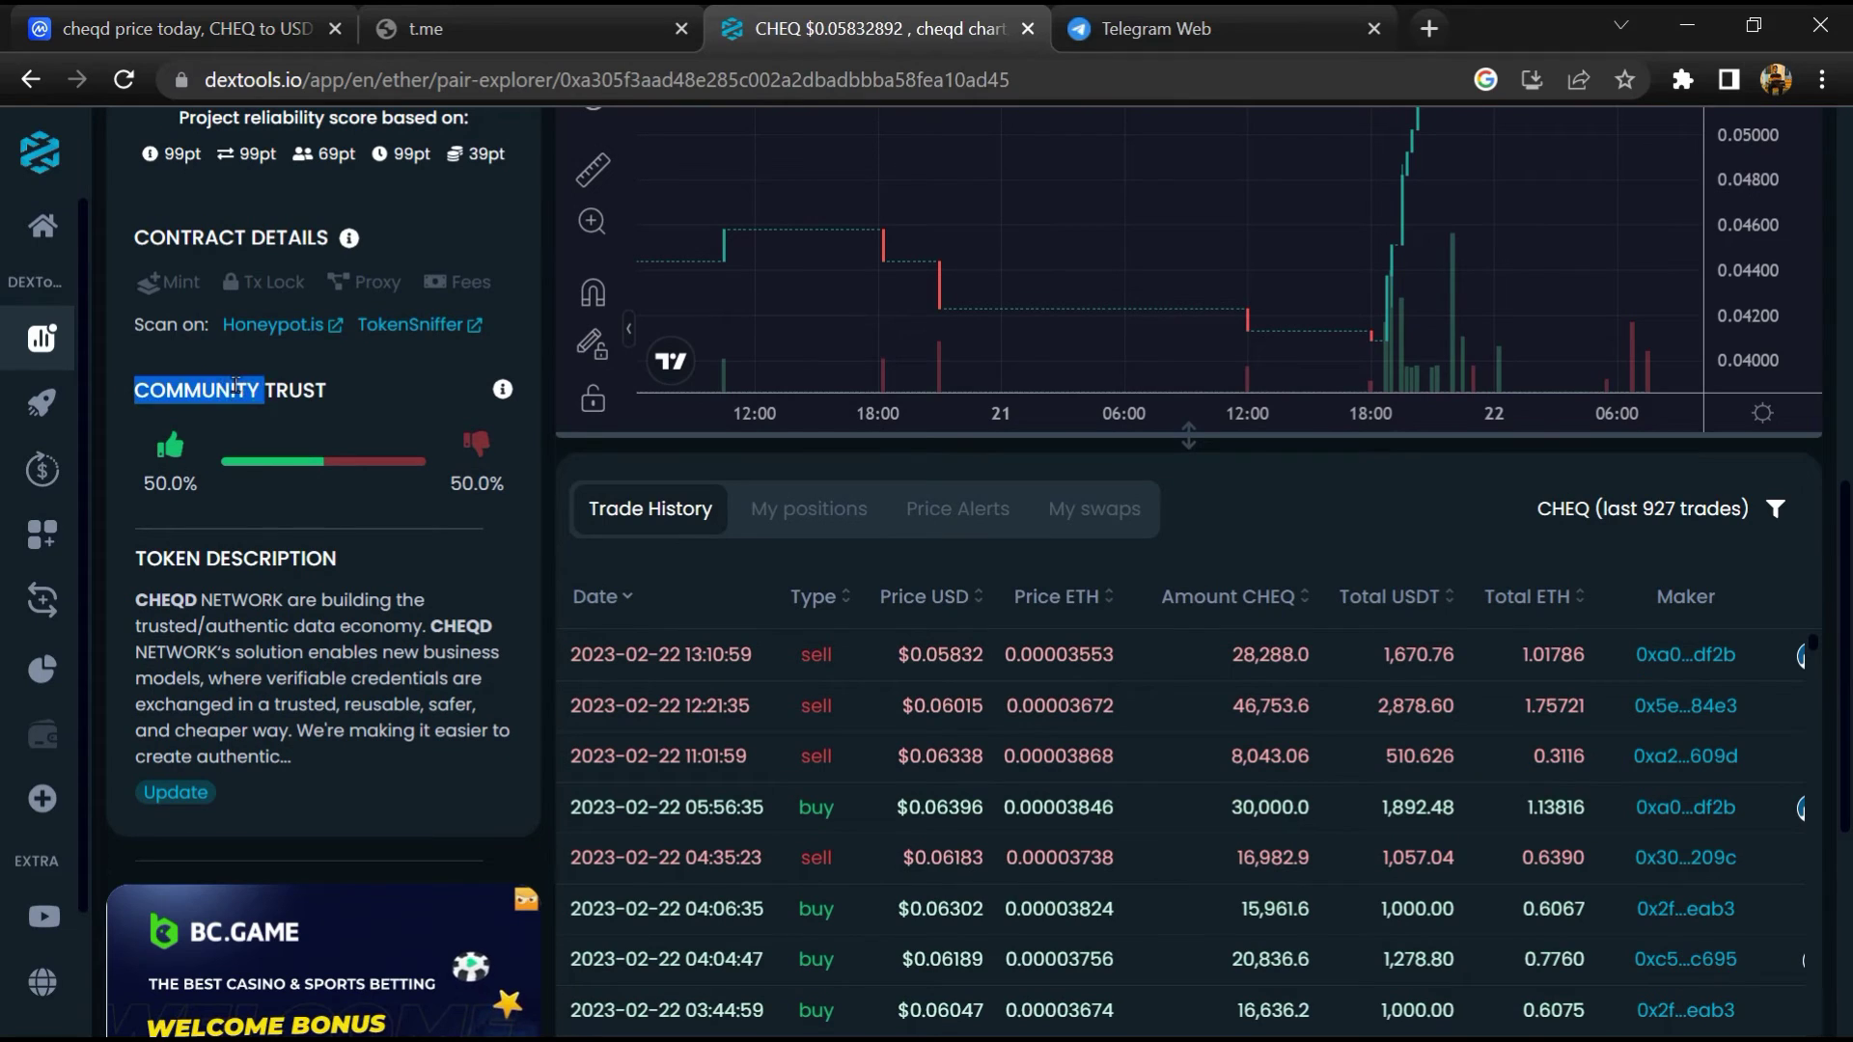
pyautogui.doubleClick(163, 481)
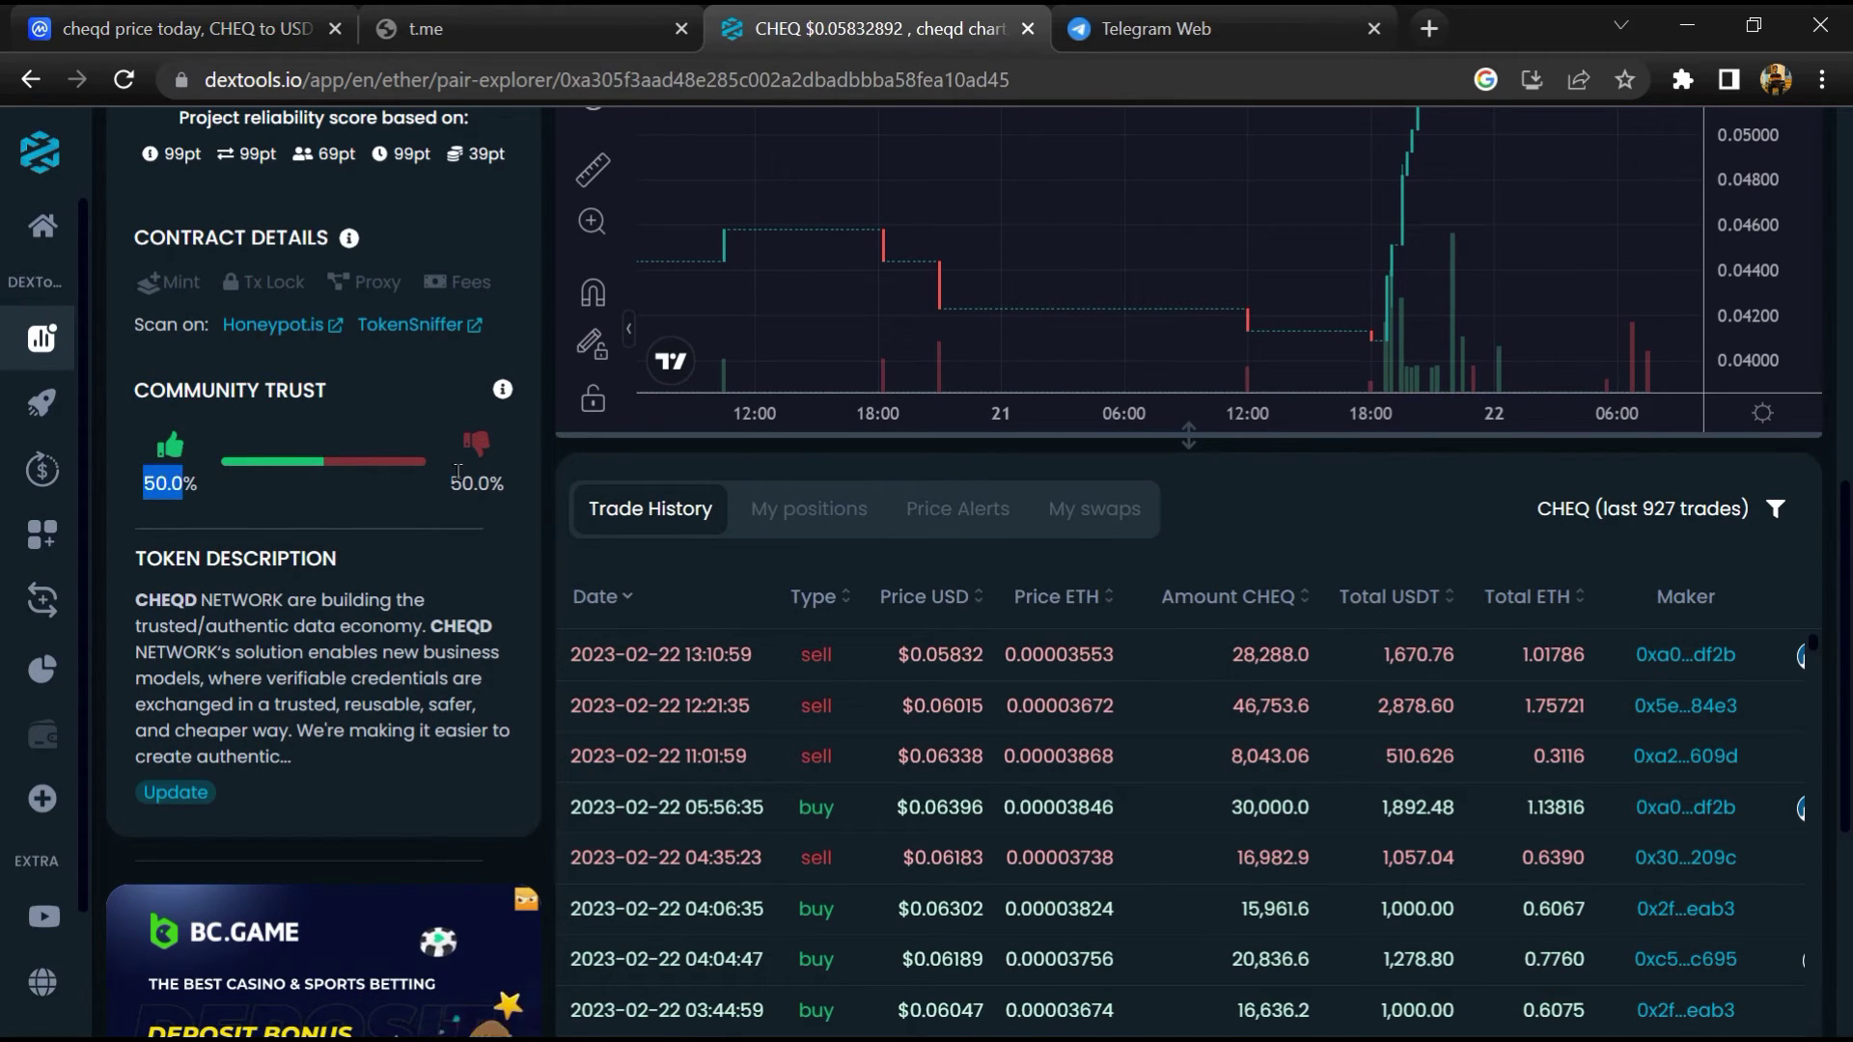
pyautogui.doubleClick(466, 483)
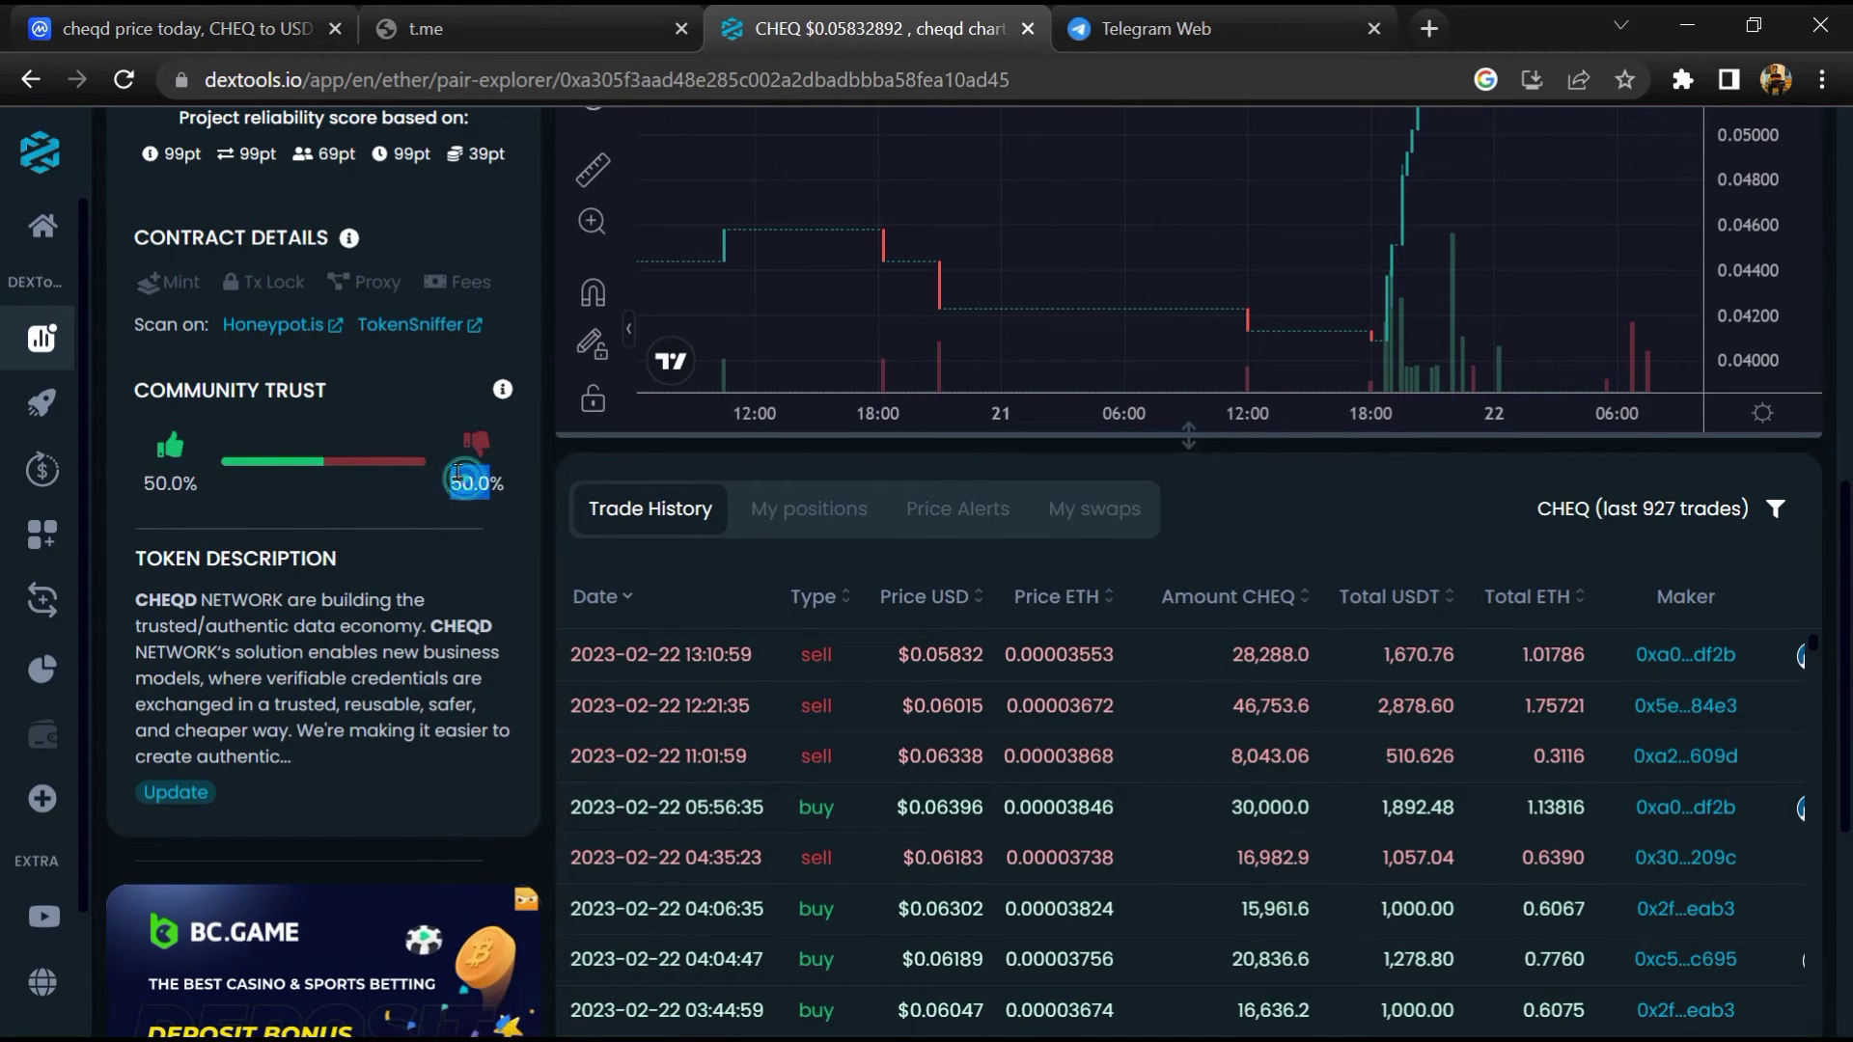
pyautogui.click(533, 505)
pyautogui.scroll(-1, 533, 504)
pyautogui.scroll(-2, 535, 503)
pyautogui.scroll(-5, 1177, 479)
pyautogui.scroll(-5, 1176, 479)
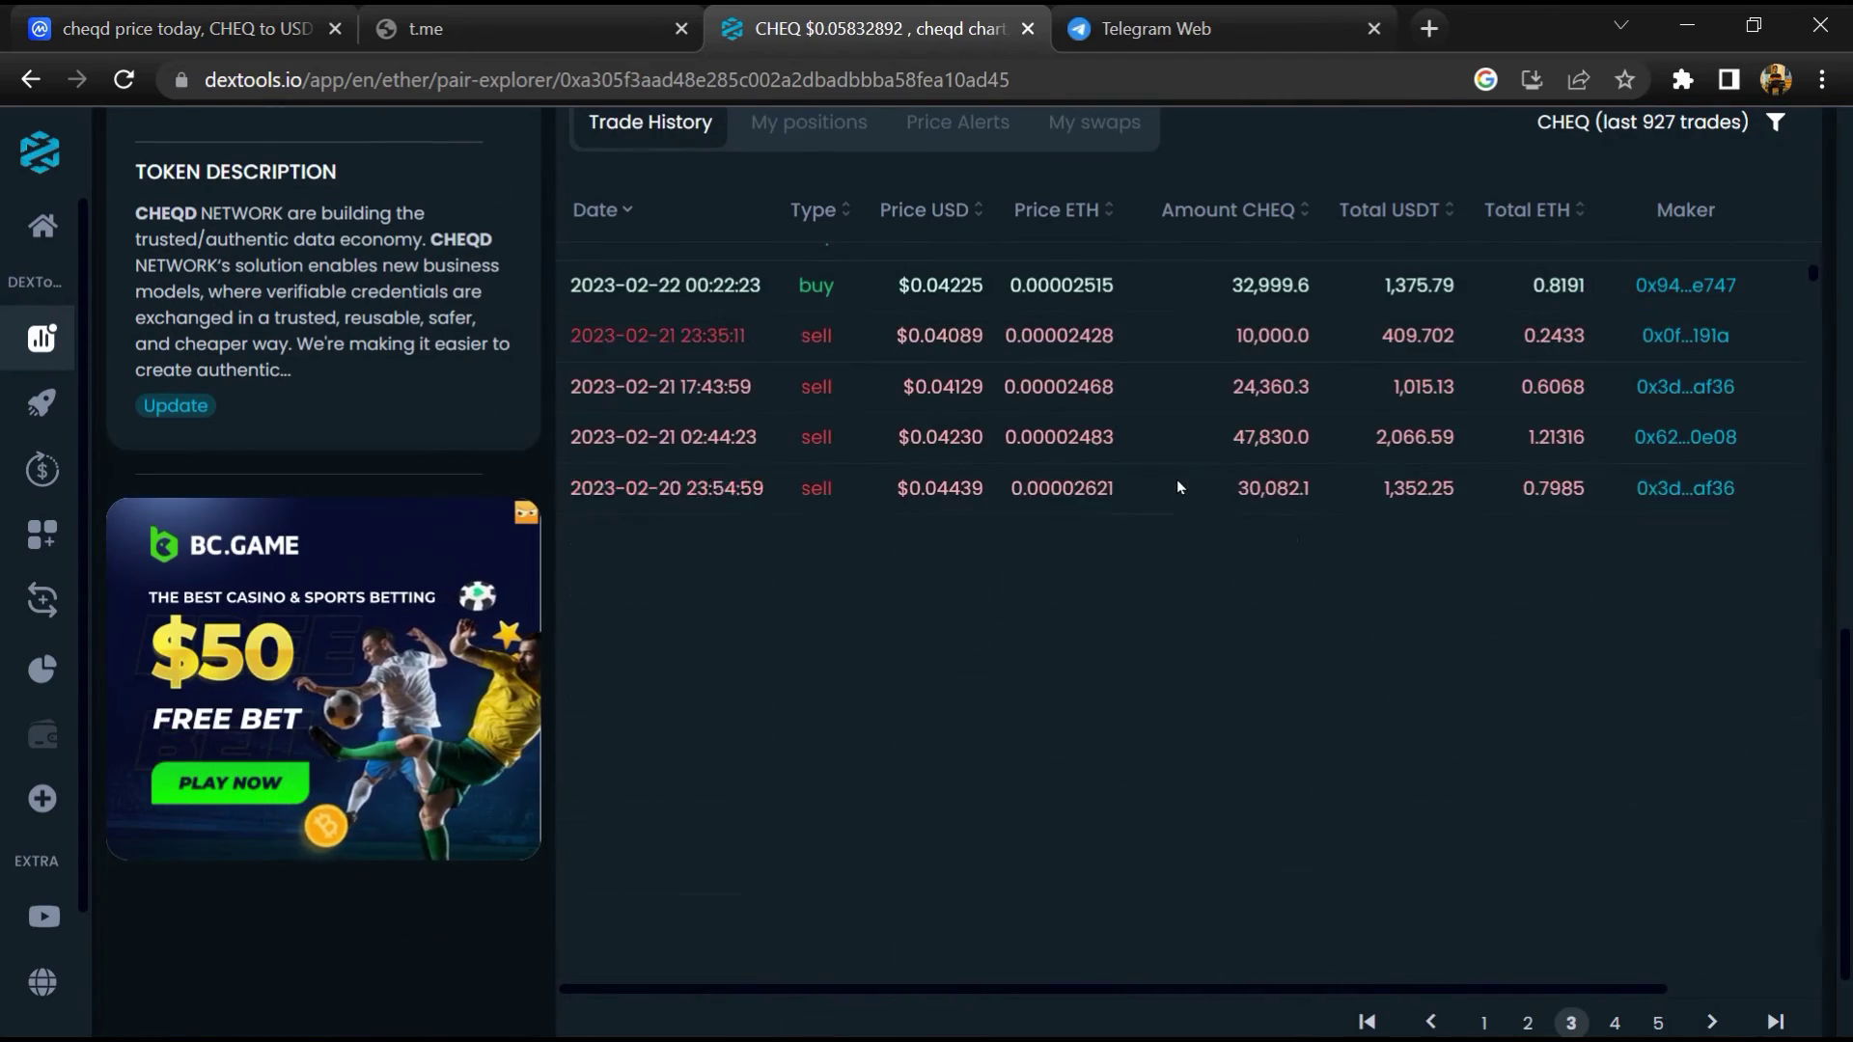
pyautogui.scroll(-3, 1176, 480)
pyautogui.scroll(-5, 1177, 479)
pyautogui.scroll(-3, 1178, 480)
pyautogui.scroll(-3, 1177, 479)
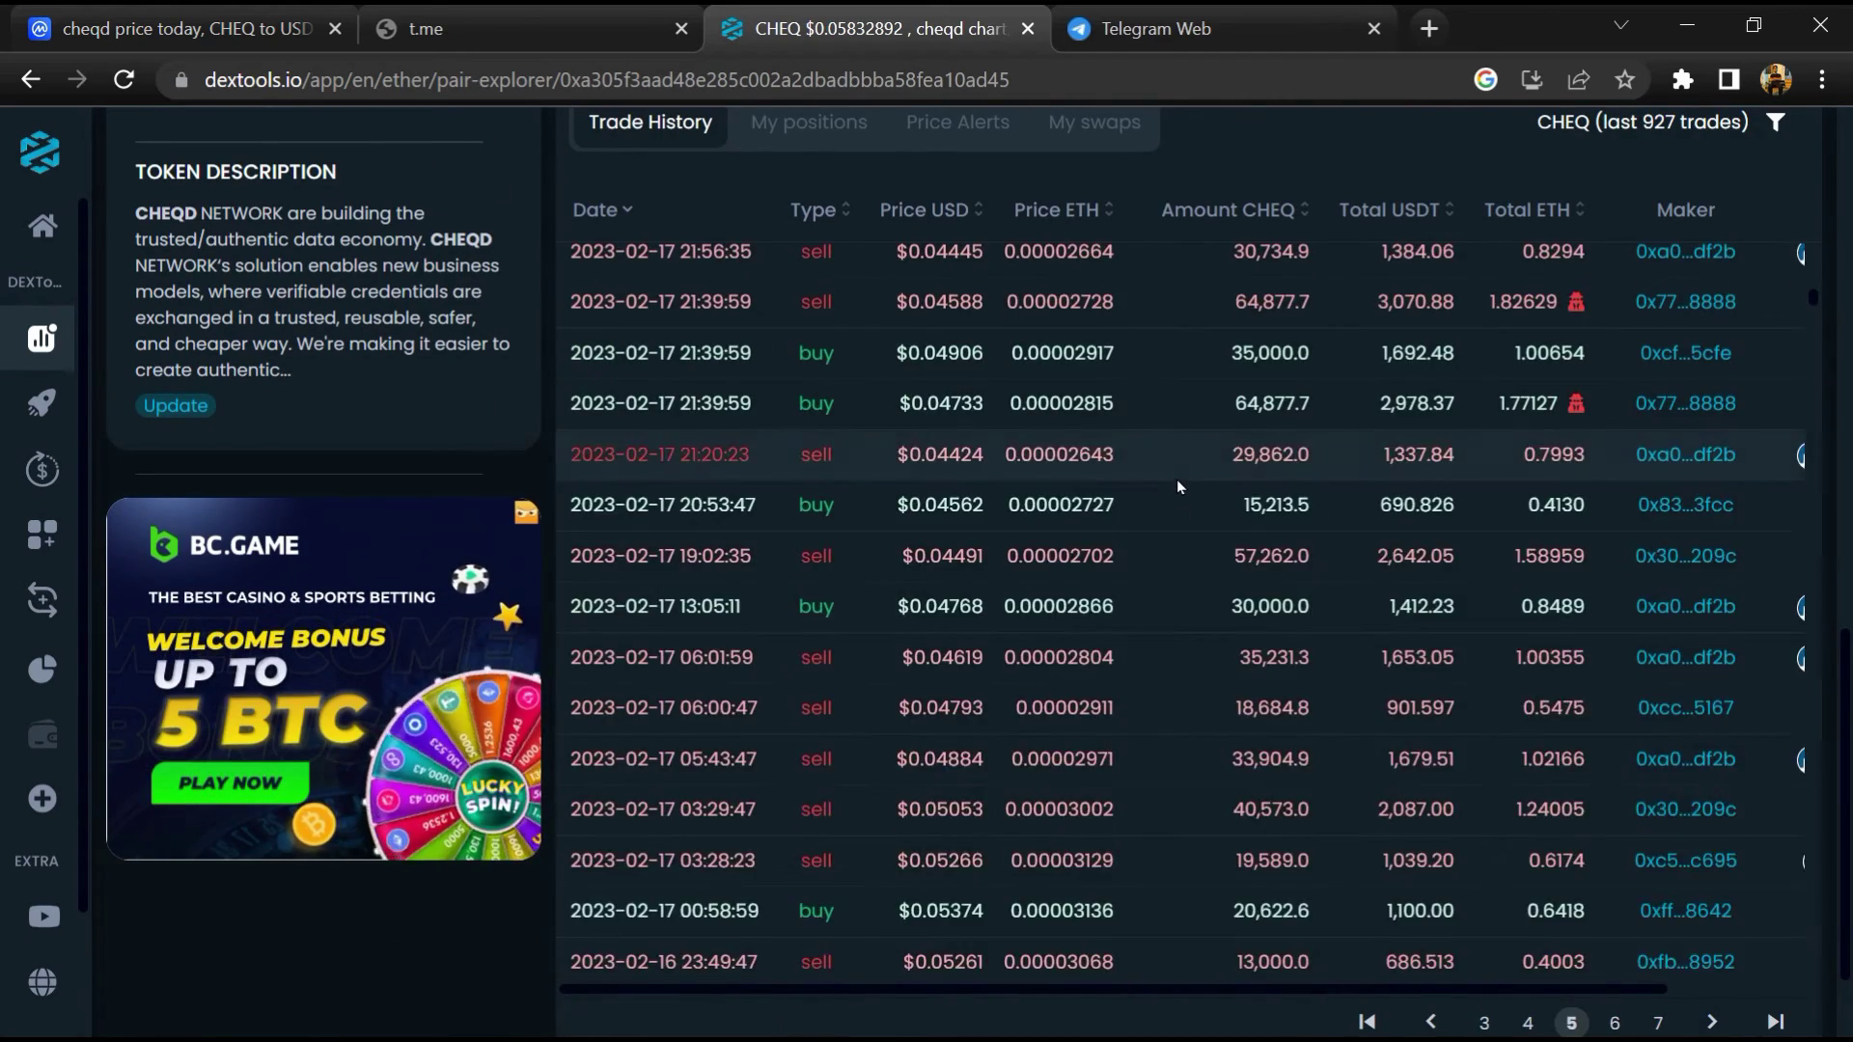
pyautogui.scroll(-3, 1177, 479)
pyautogui.scroll(-4, 1176, 480)
pyautogui.scroll(-4, 1177, 480)
pyautogui.scroll(-4, 1176, 478)
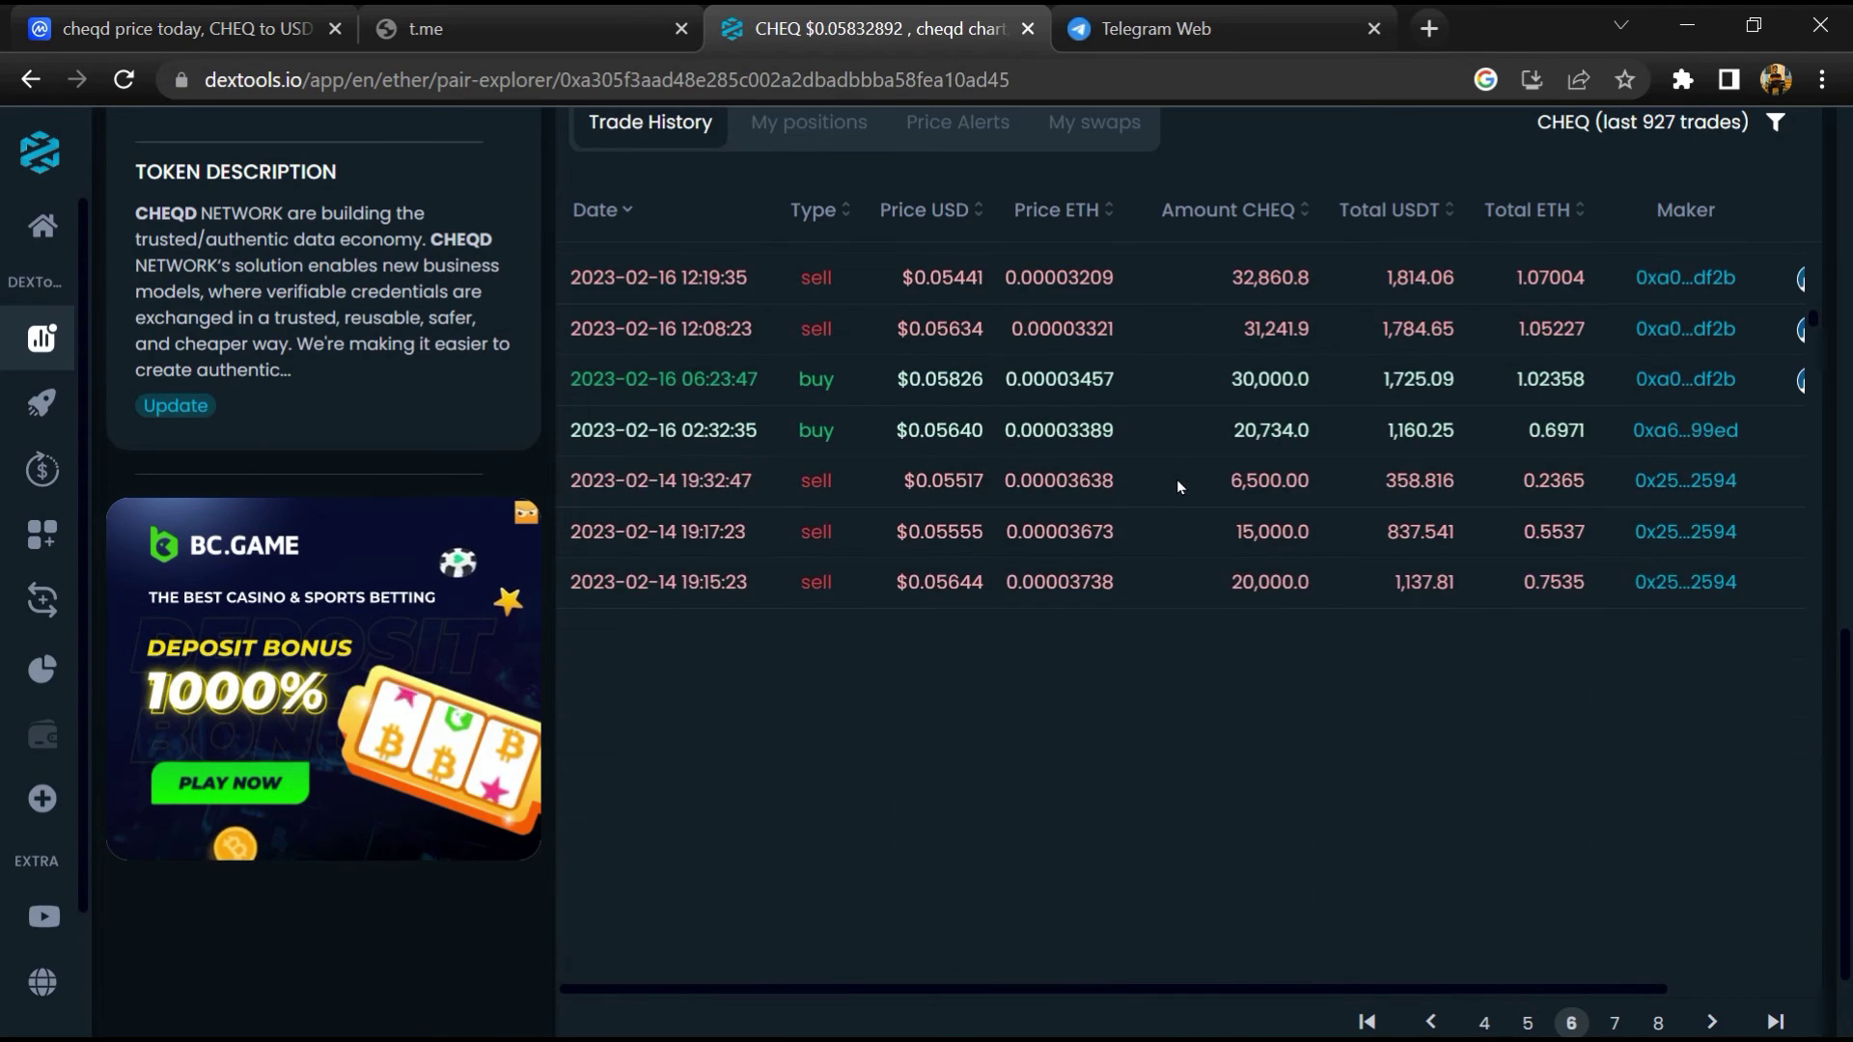
pyautogui.scroll(-2, 1176, 480)
pyautogui.scroll(5, 1177, 479)
# Return to the CoinMarketCap cheqd page and clear the ticker highlight.
pyautogui.click(186, 27)
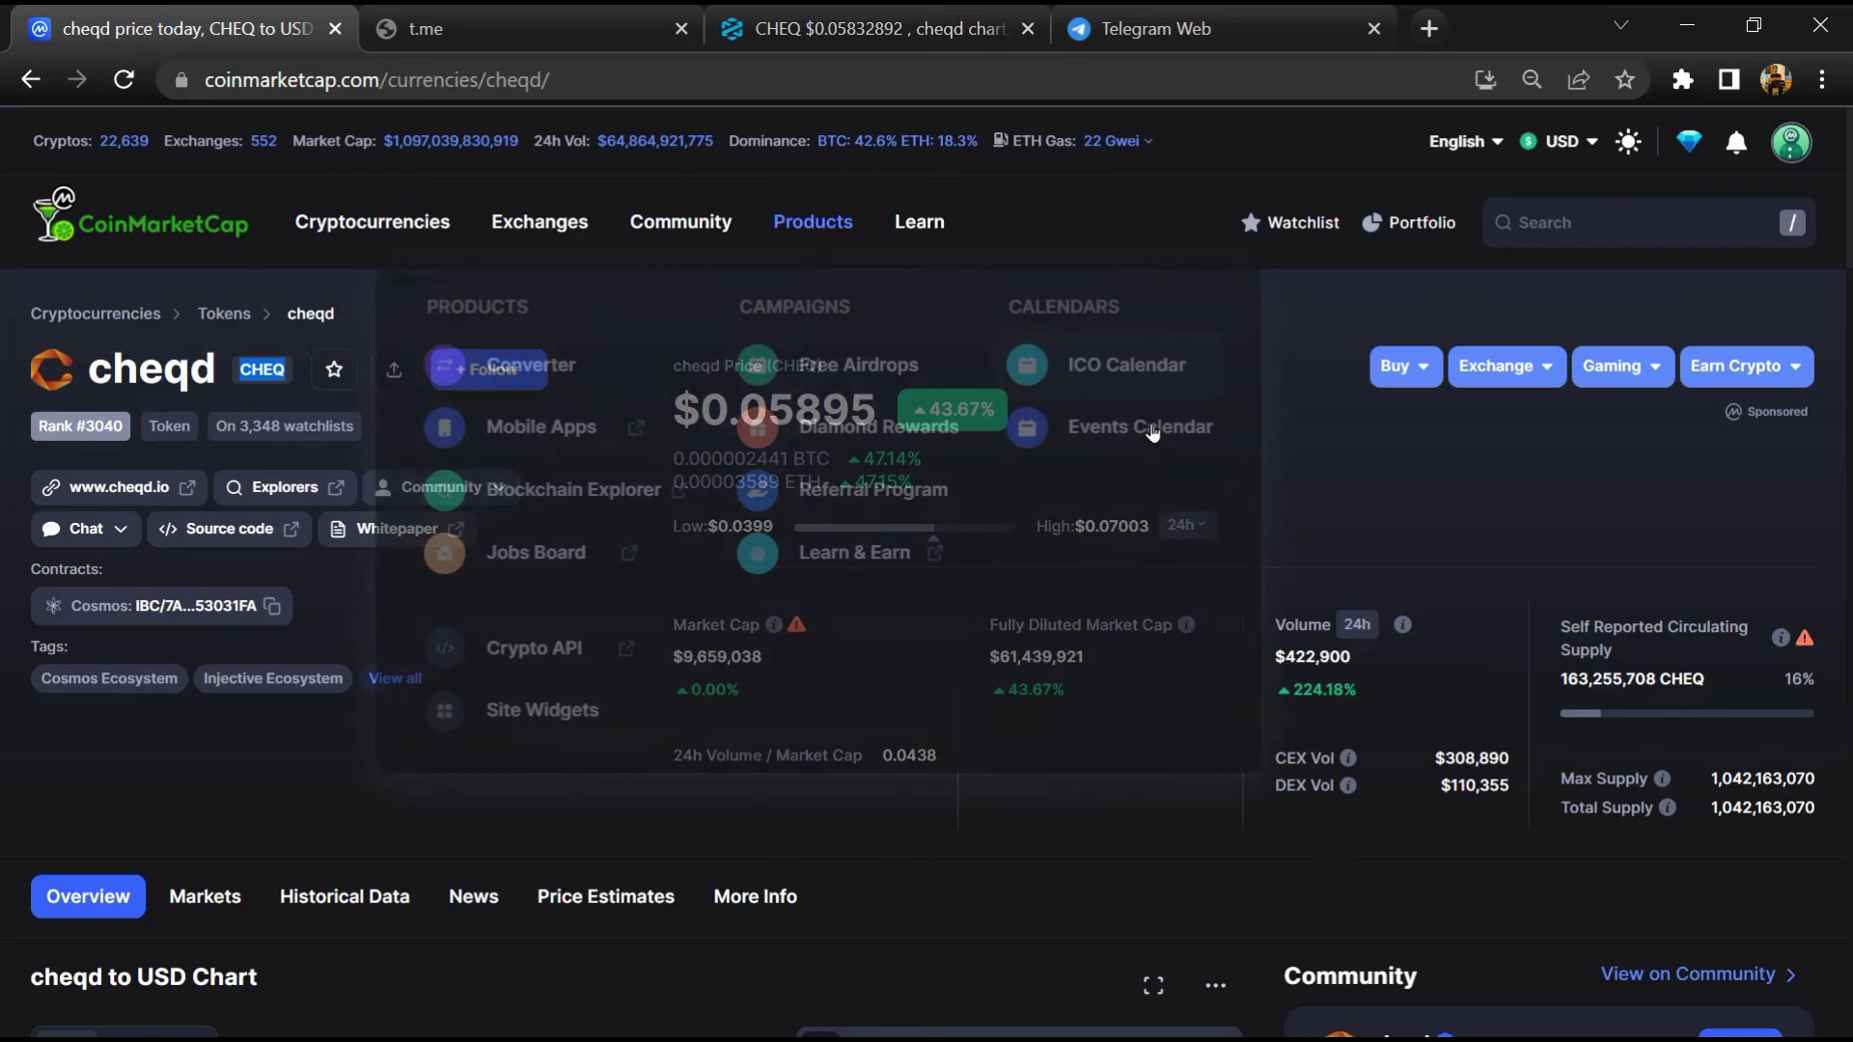
pyautogui.click(421, 639)
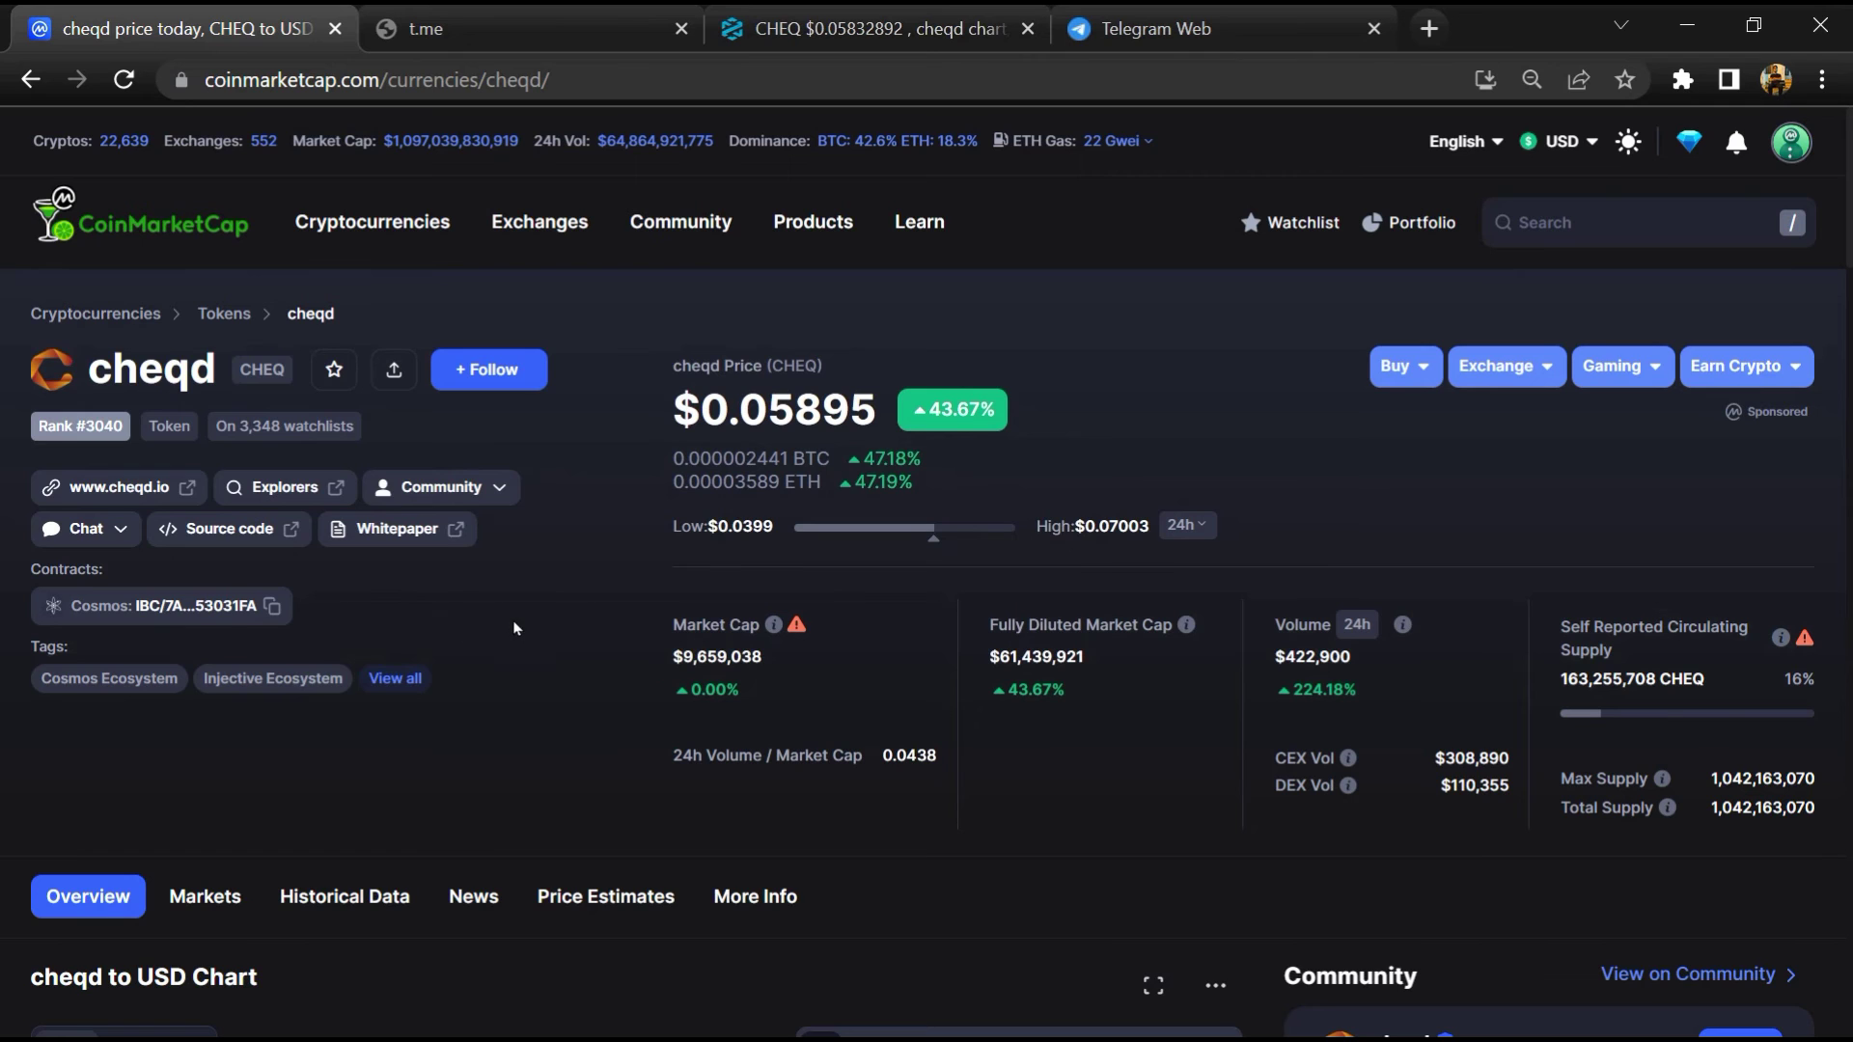
pyautogui.scroll(-5, 516, 617)
pyautogui.scroll(-3, 435, 579)
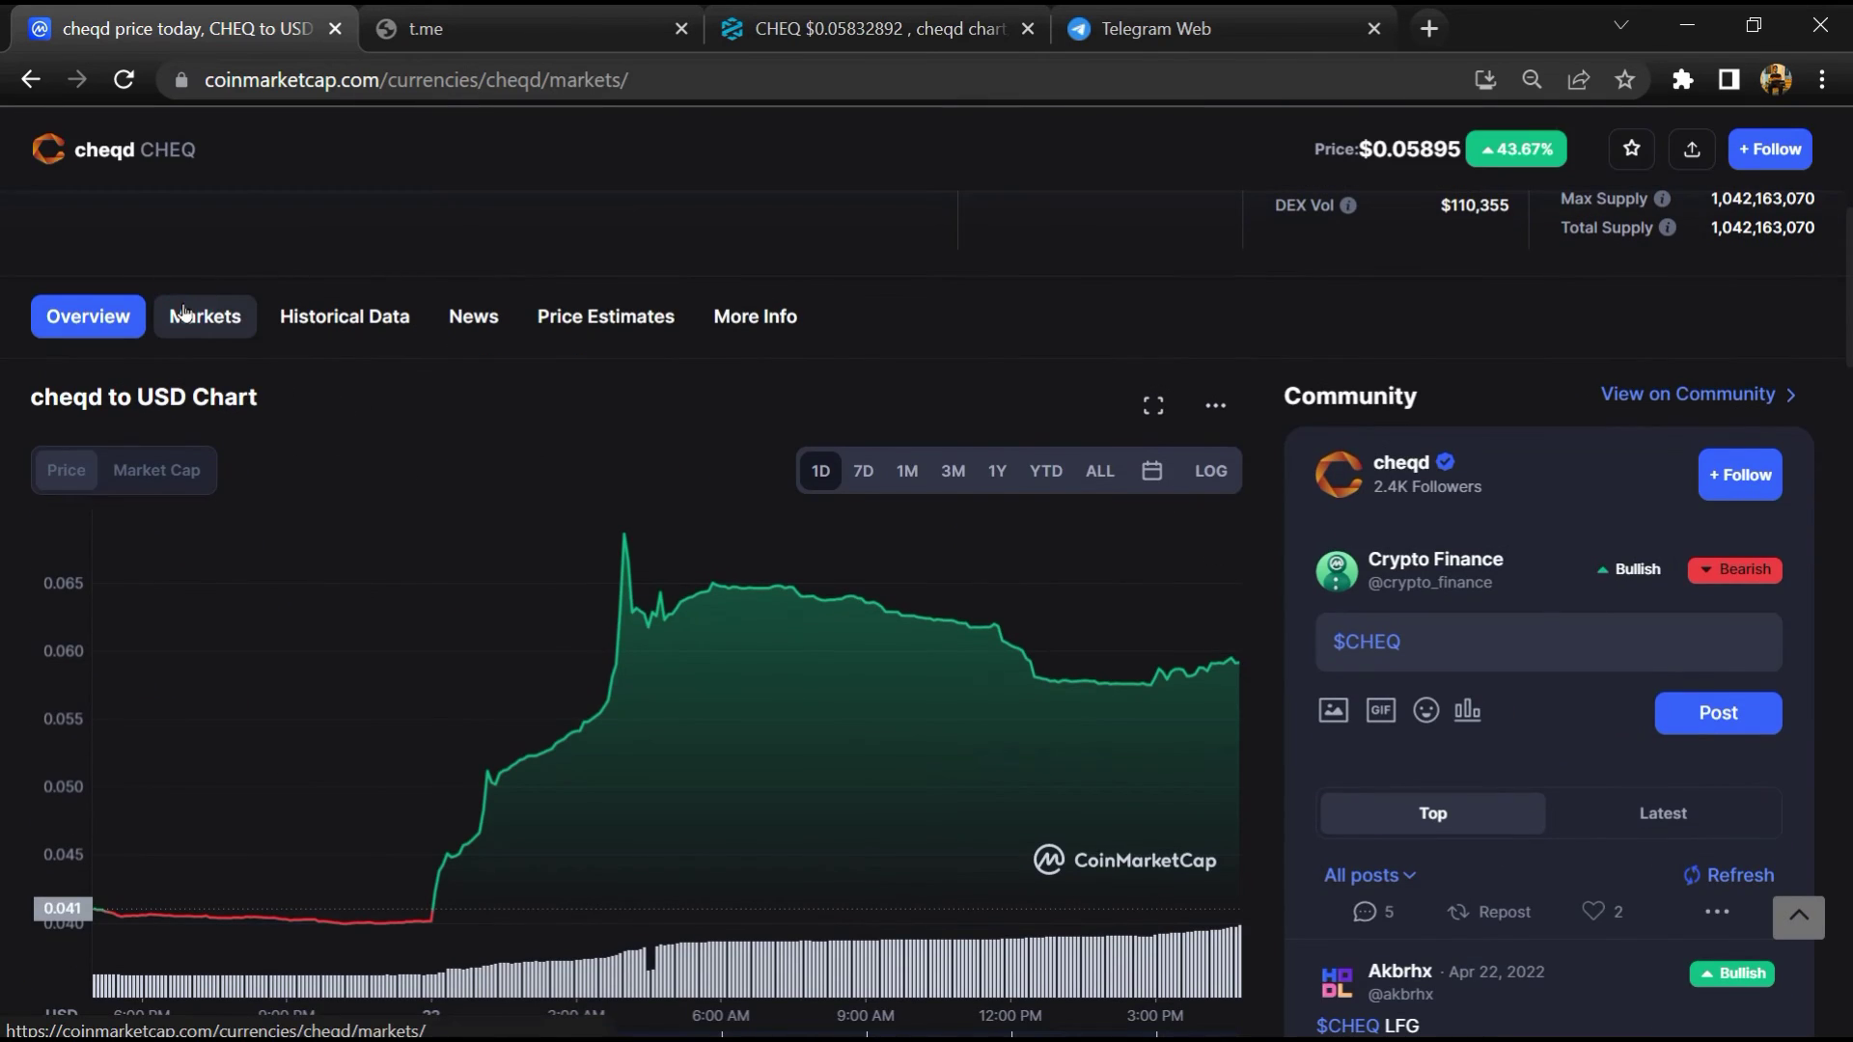